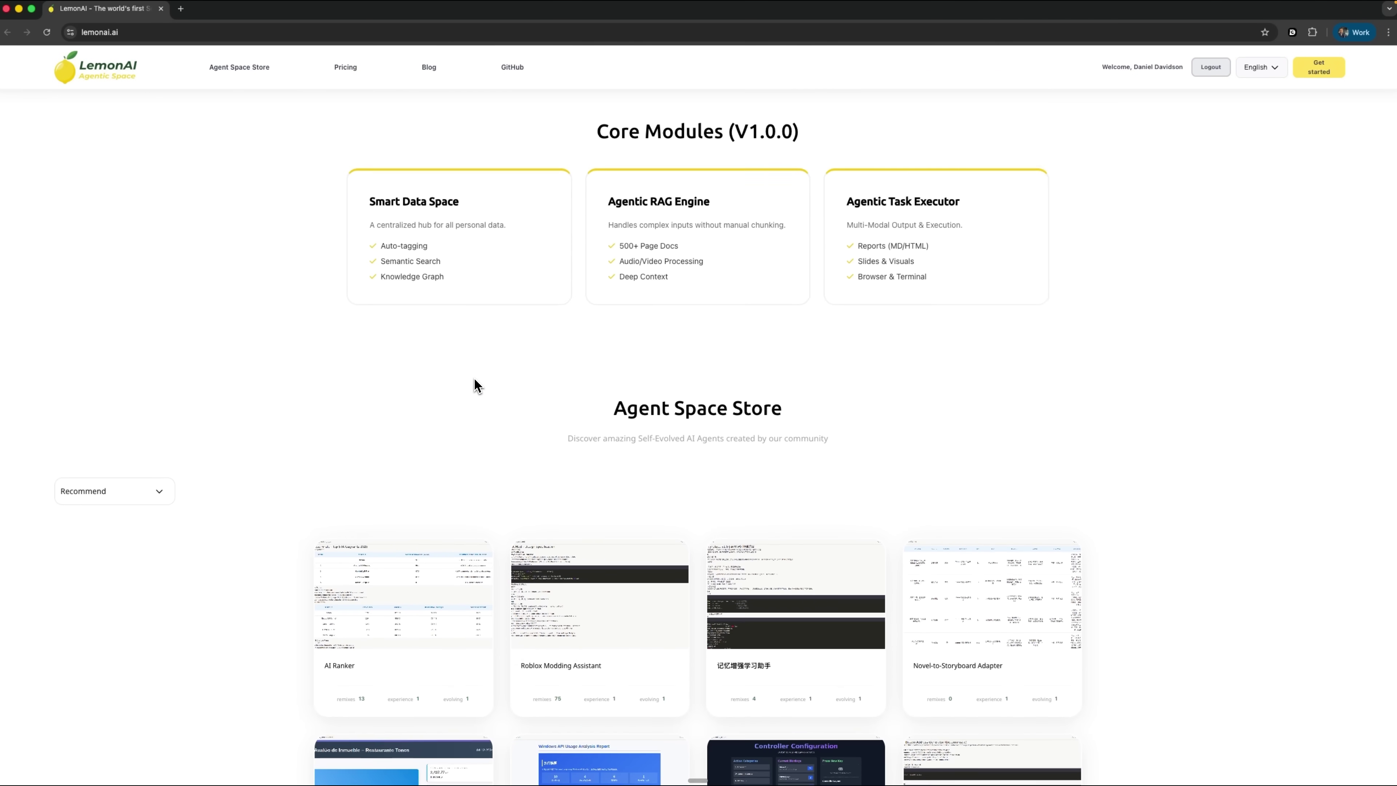
Step: Scroll the LemonAI homepage, return to the top, and open the store of shared agent spaces
scroll(475, 384, down, 5)
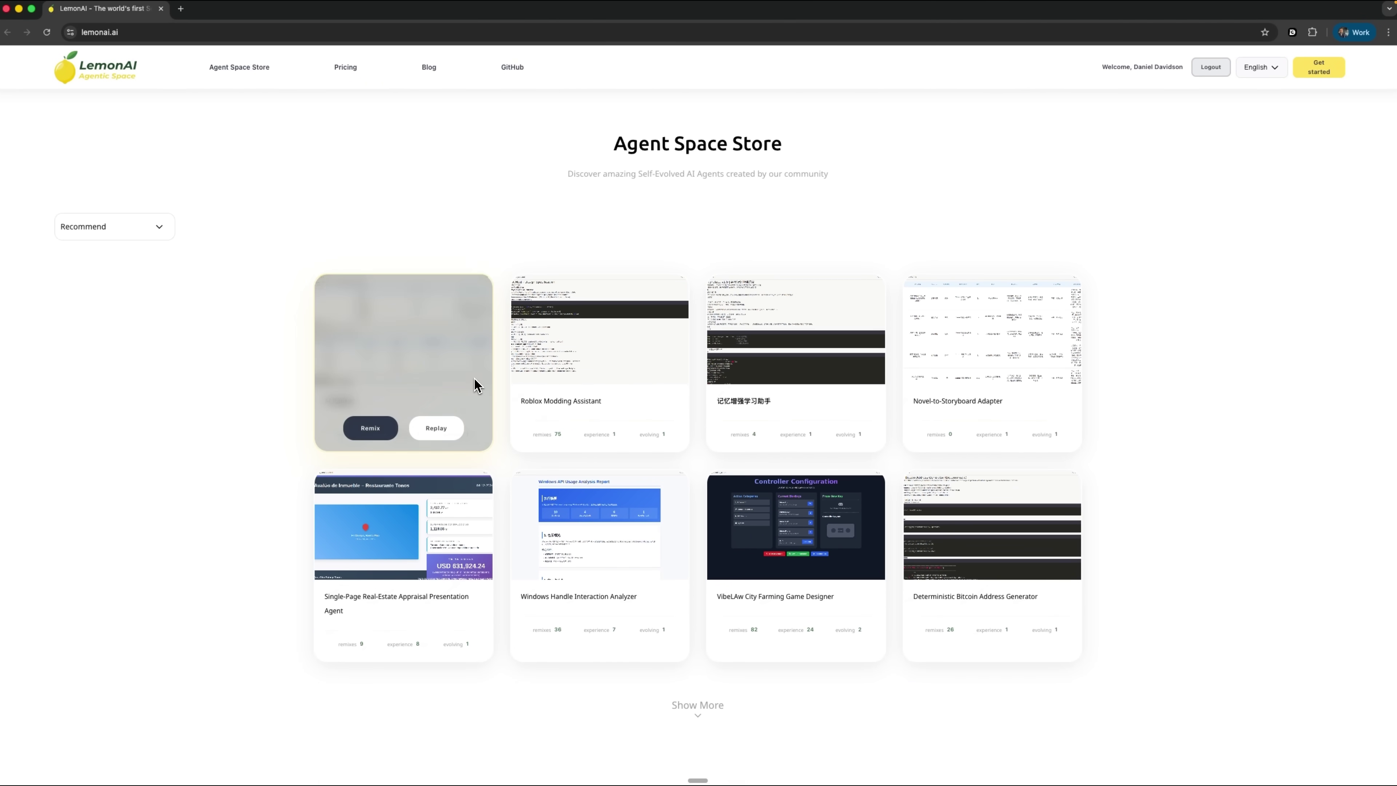
scroll(475, 384, down, 5)
click(112, 82)
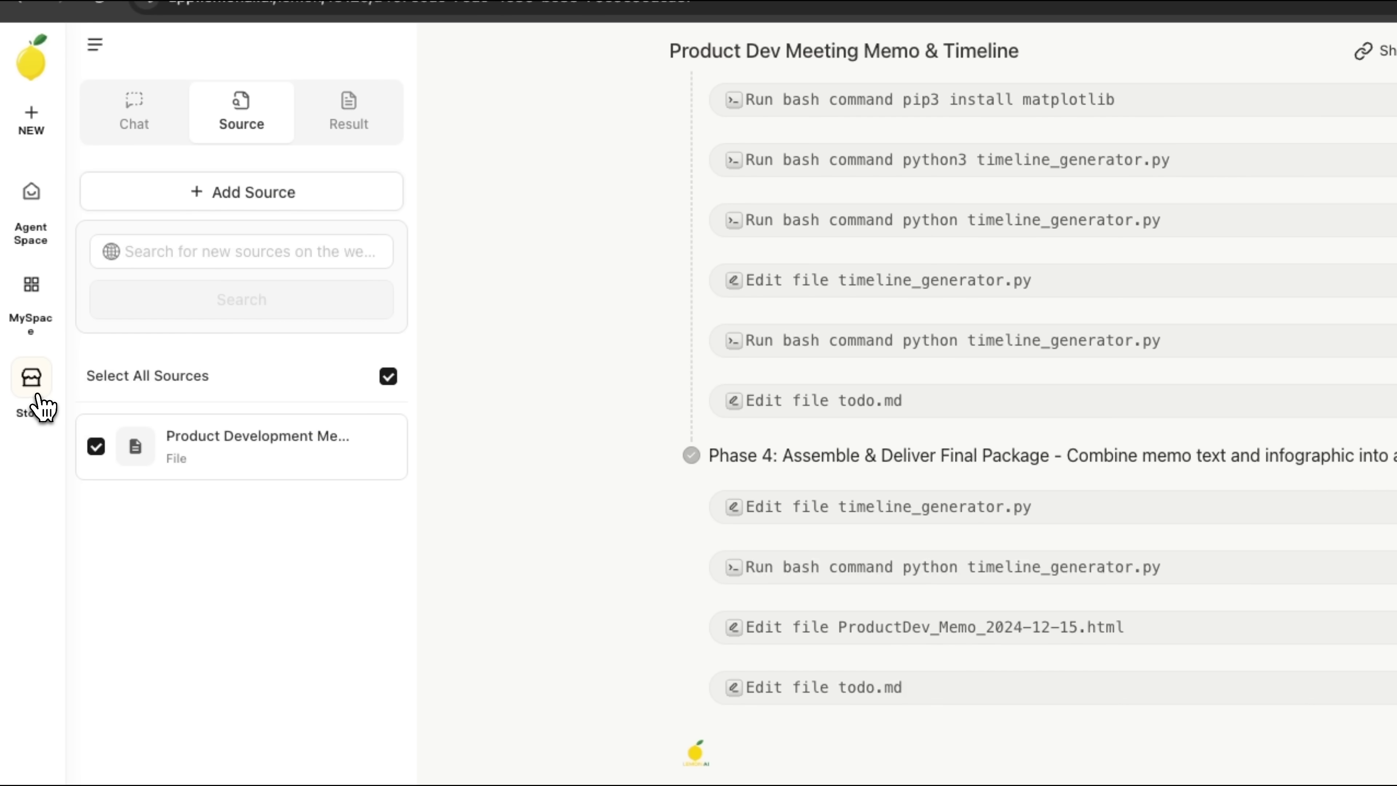
click(37, 396)
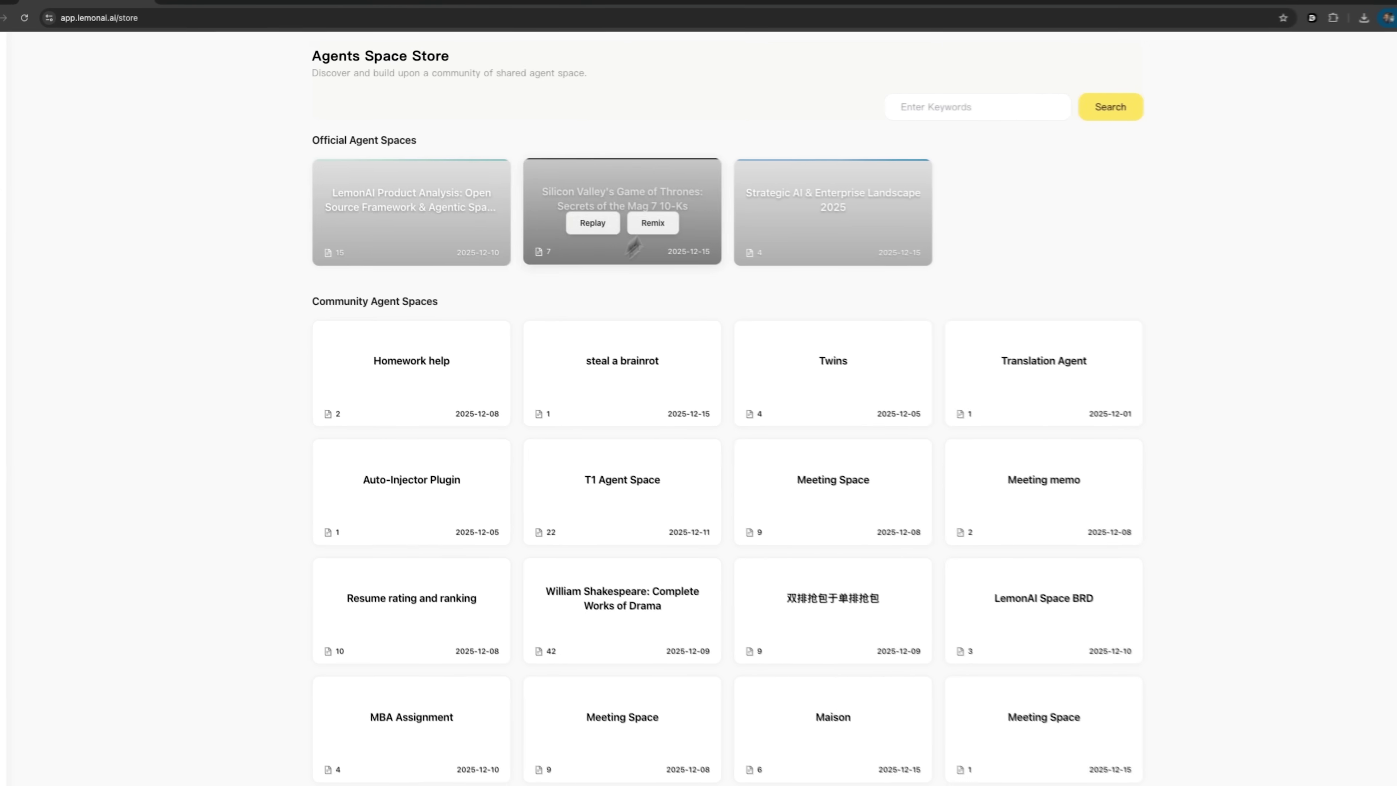
Step: Upload the meeting notes file as a source
mouse_move(634, 423)
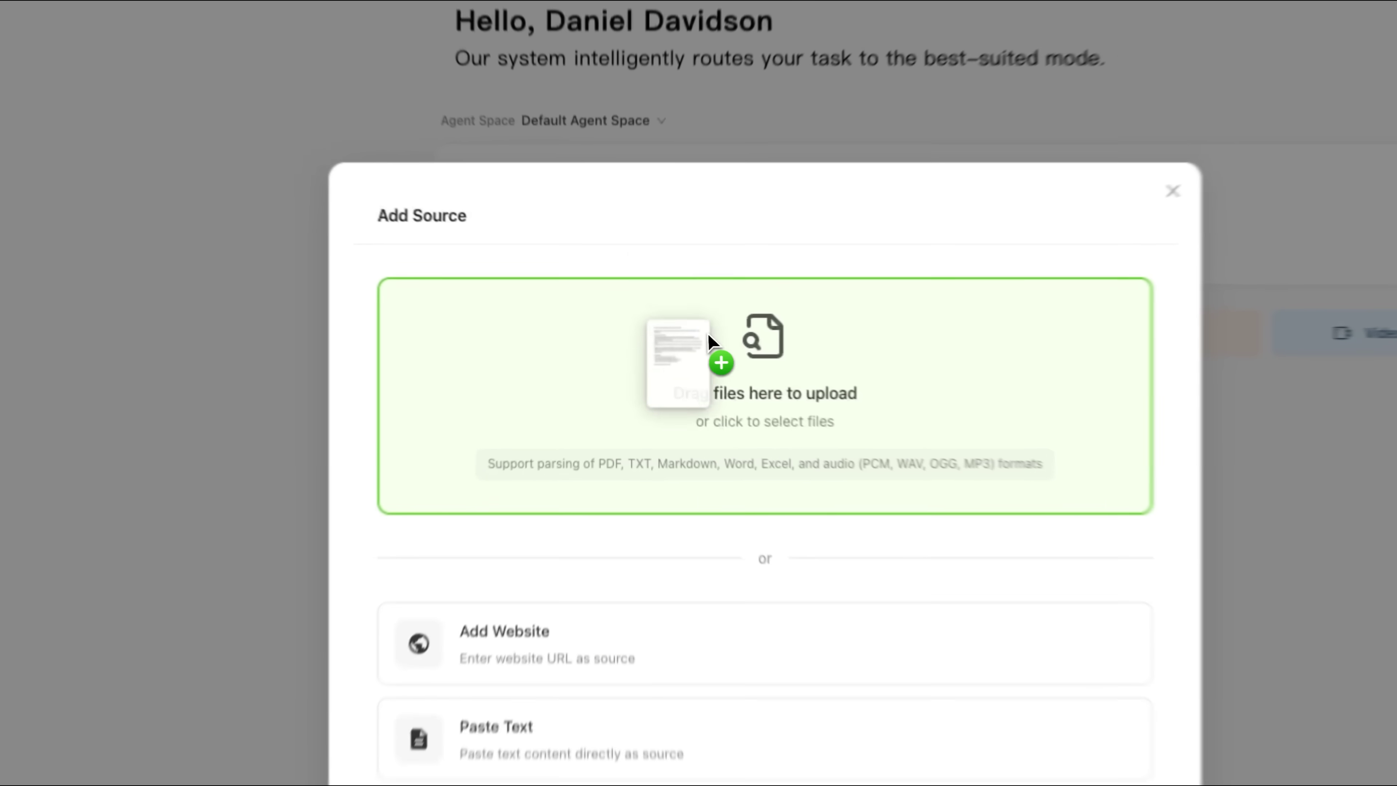
drag(709, 333, 720, 406)
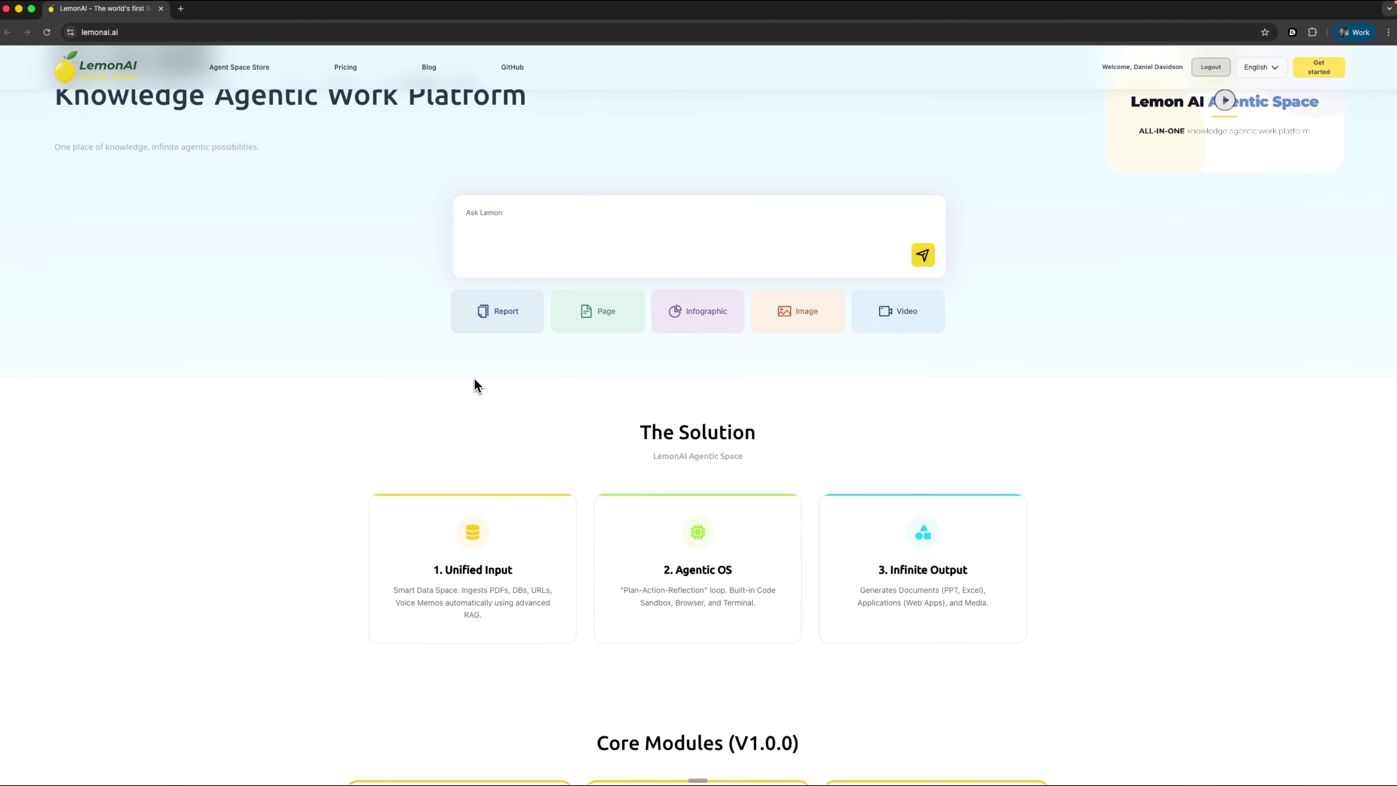
scroll(474, 384, down, 6)
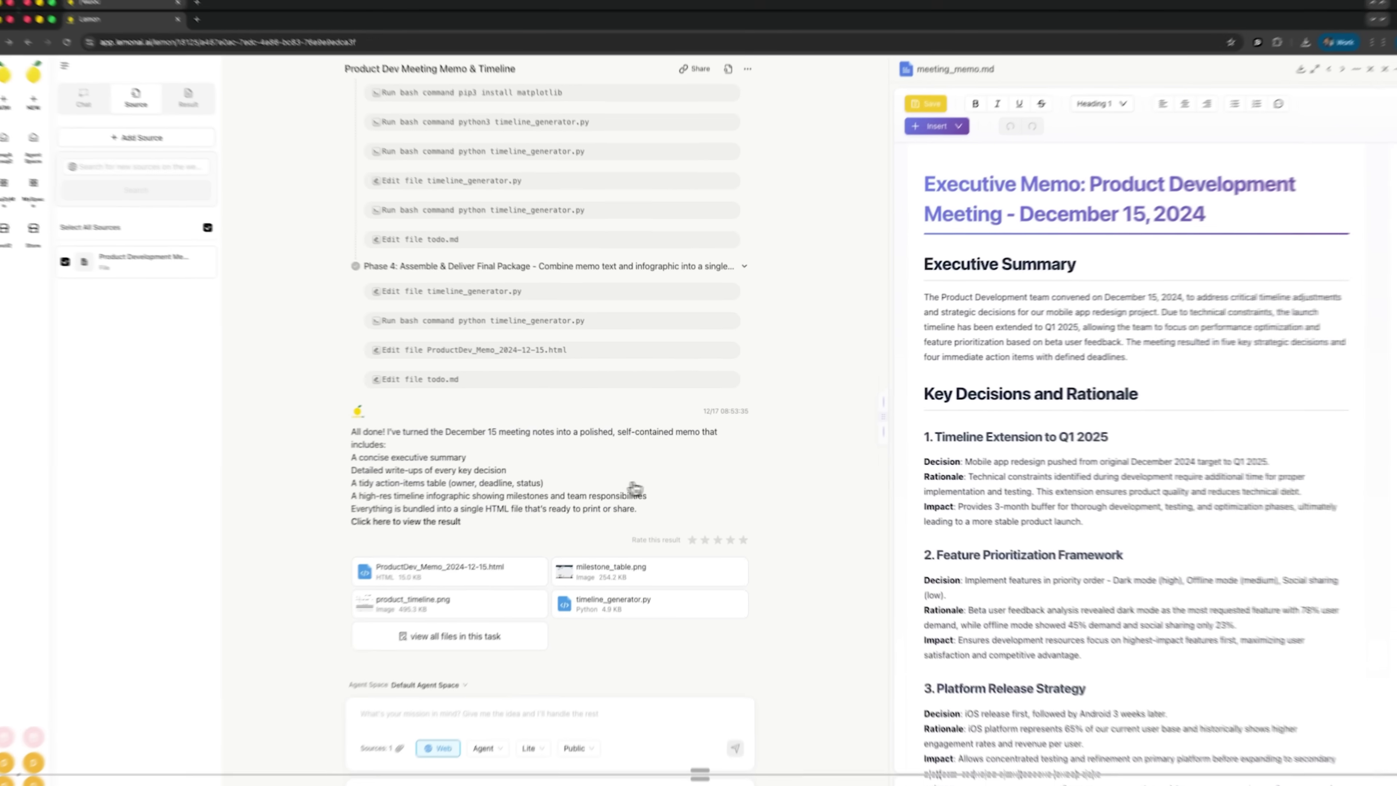
scroll(889, 255, down, 15)
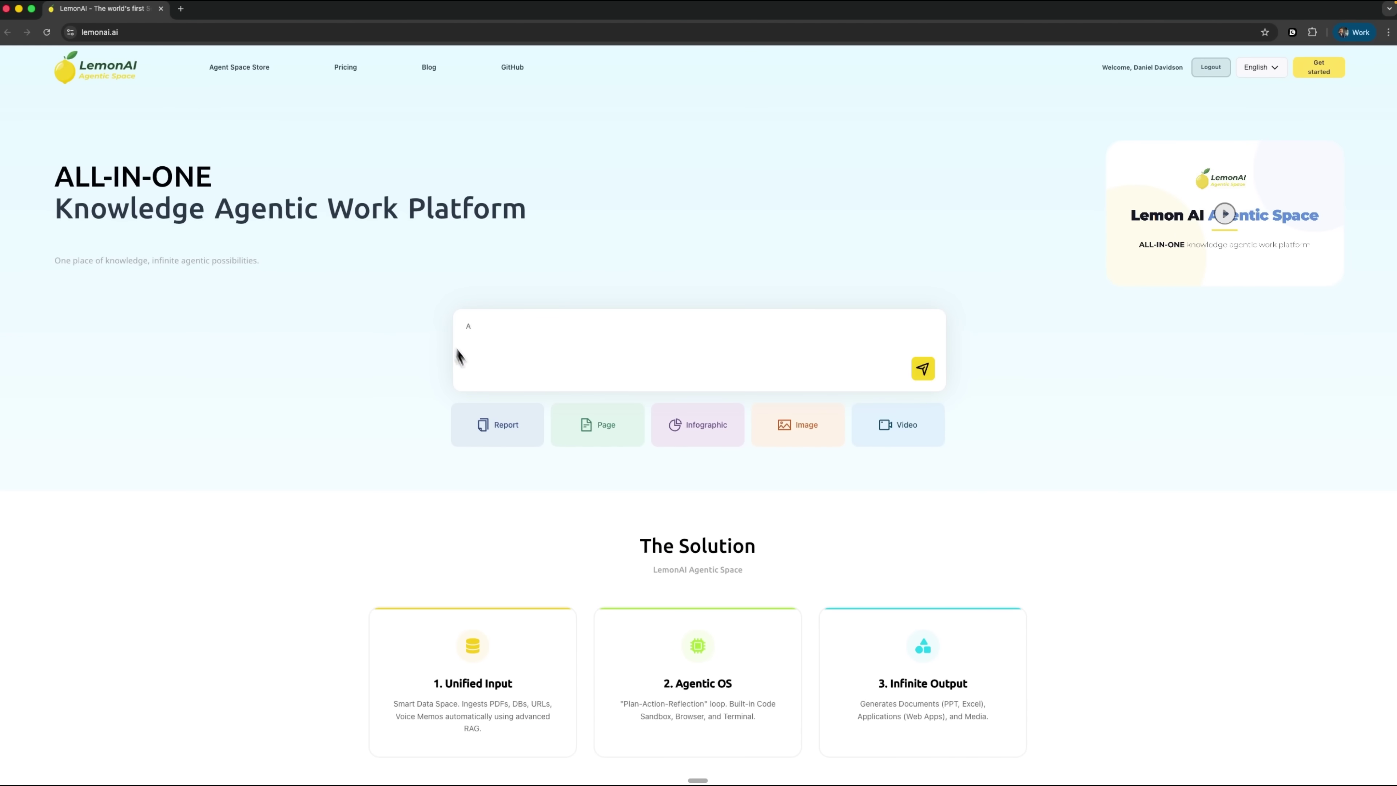
Step: Scroll through the Solution, Store, Pricing and FAQ homepage sections
scroll(474, 380, down, 5)
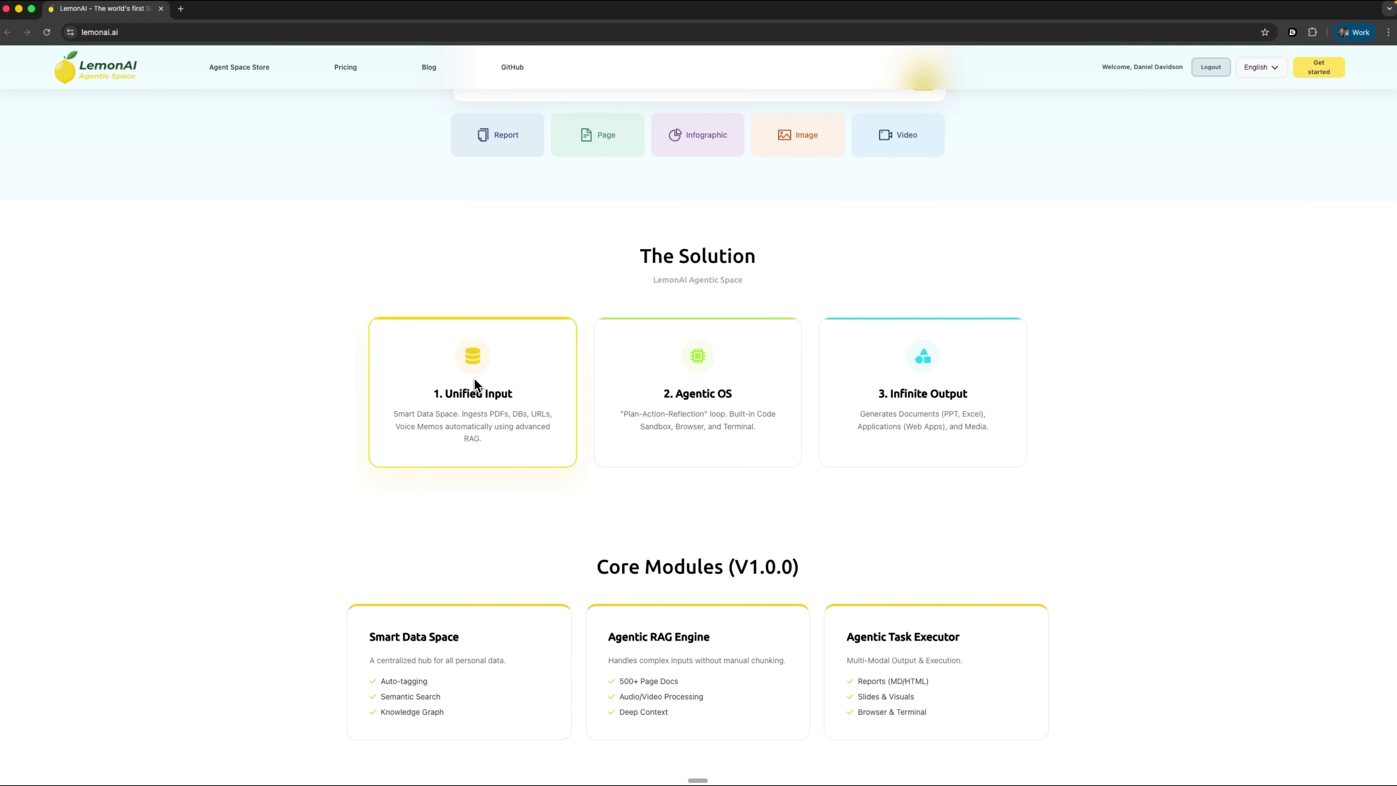
scroll(474, 381, down, 7)
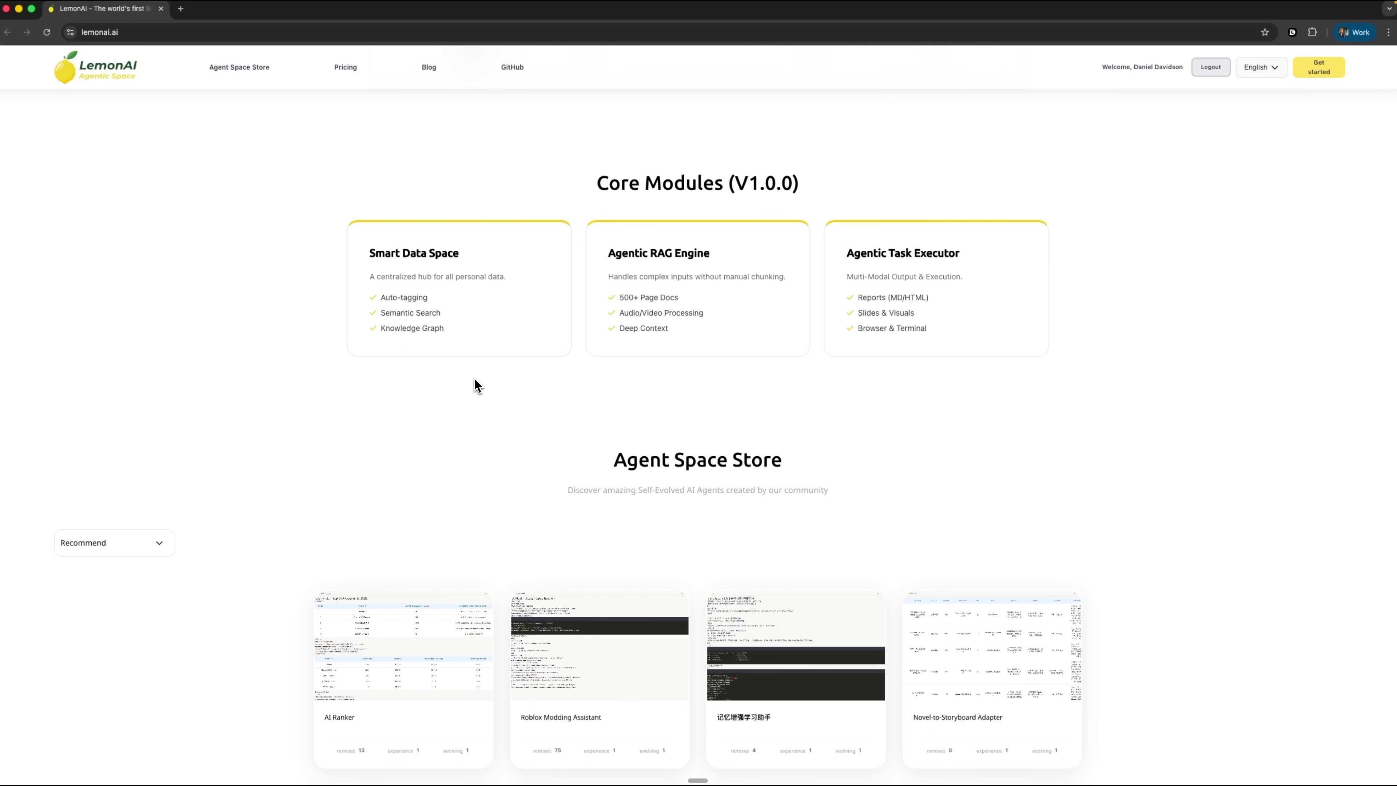
scroll(474, 380, down, 6)
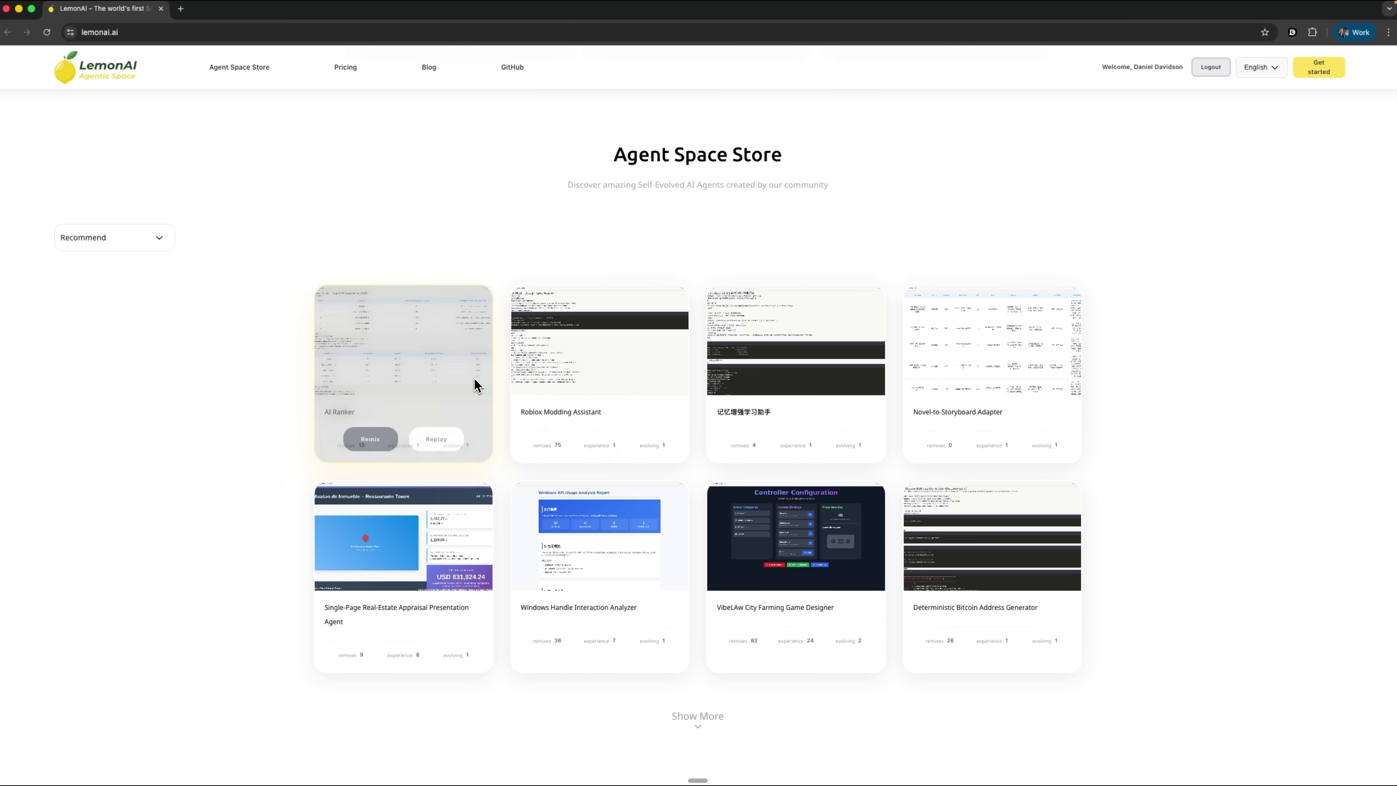
scroll(474, 379, down, 7)
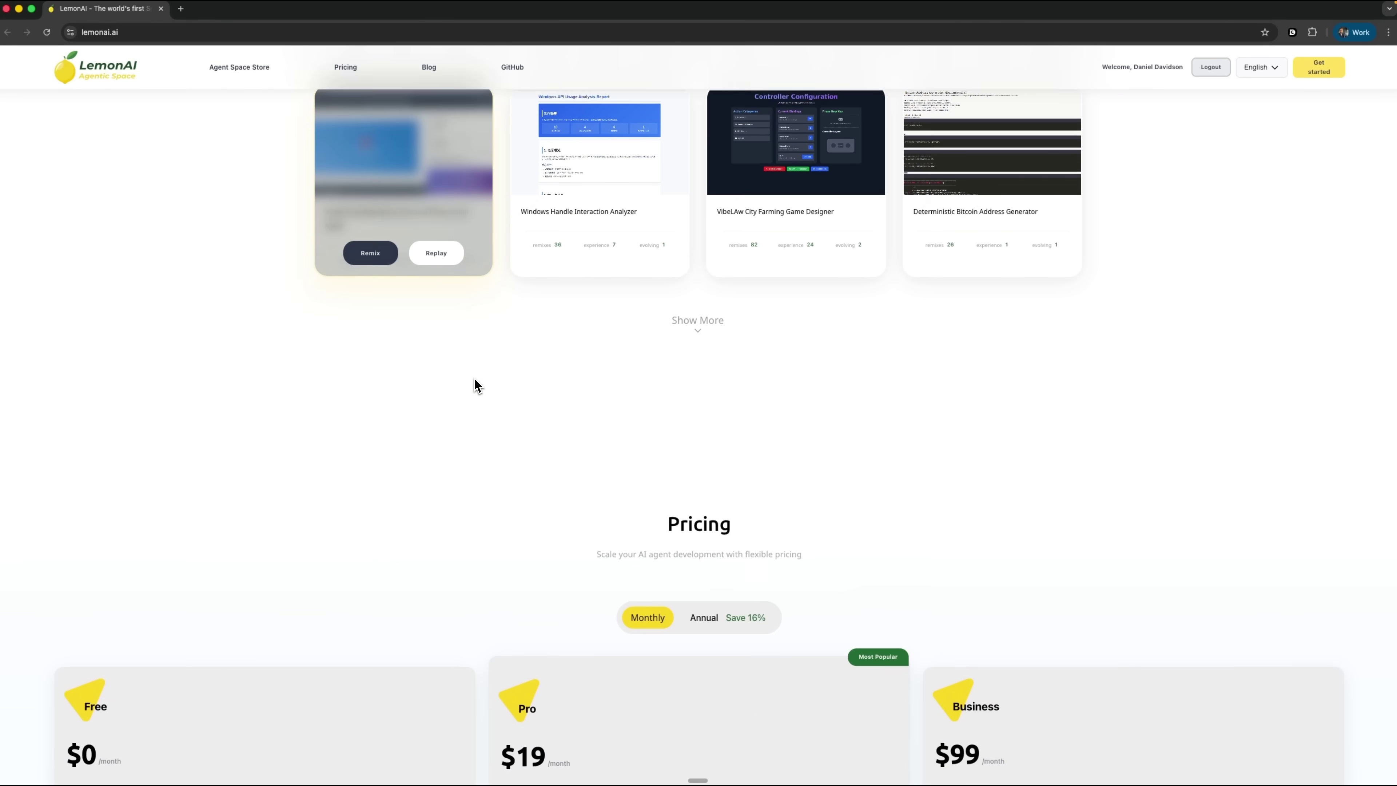
scroll(474, 379, down, 6)
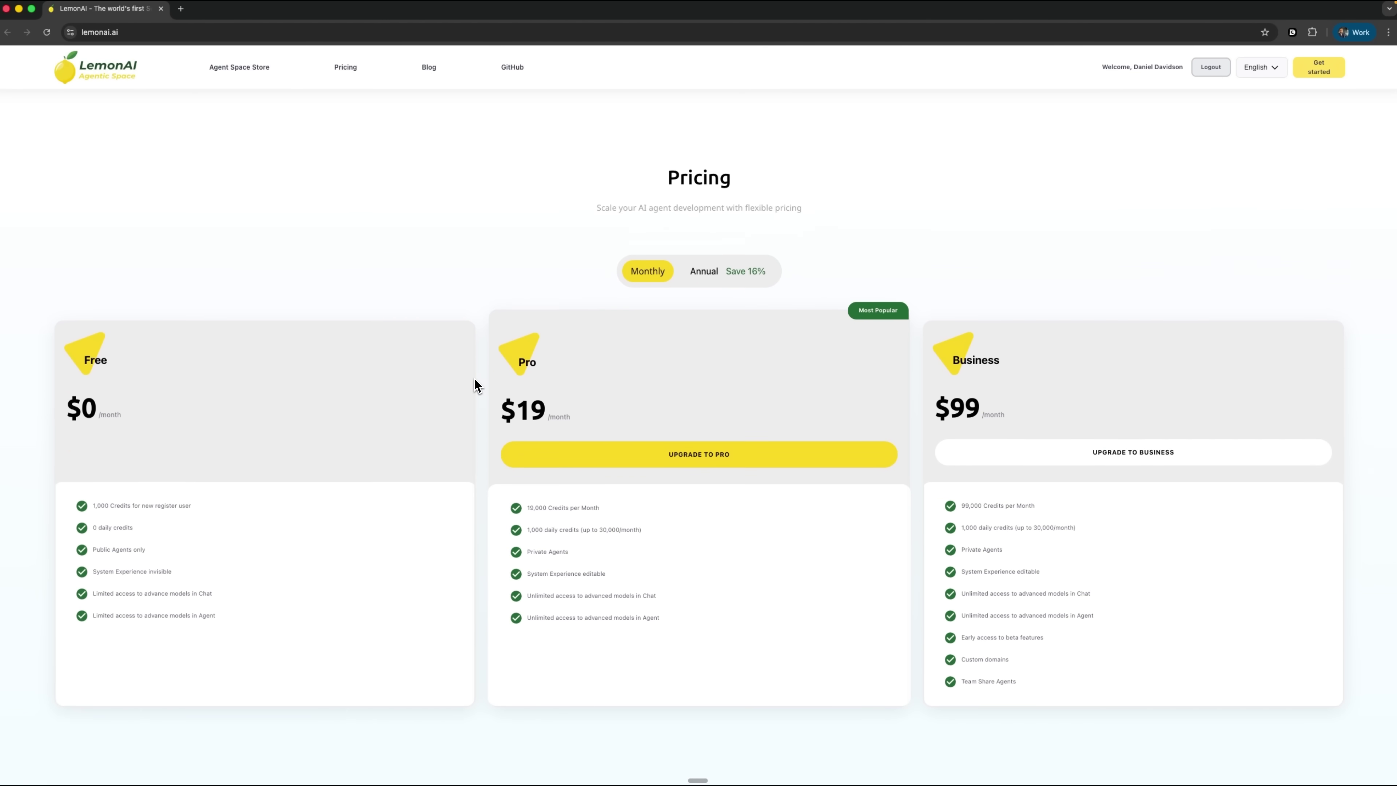
scroll(474, 383, down, 6)
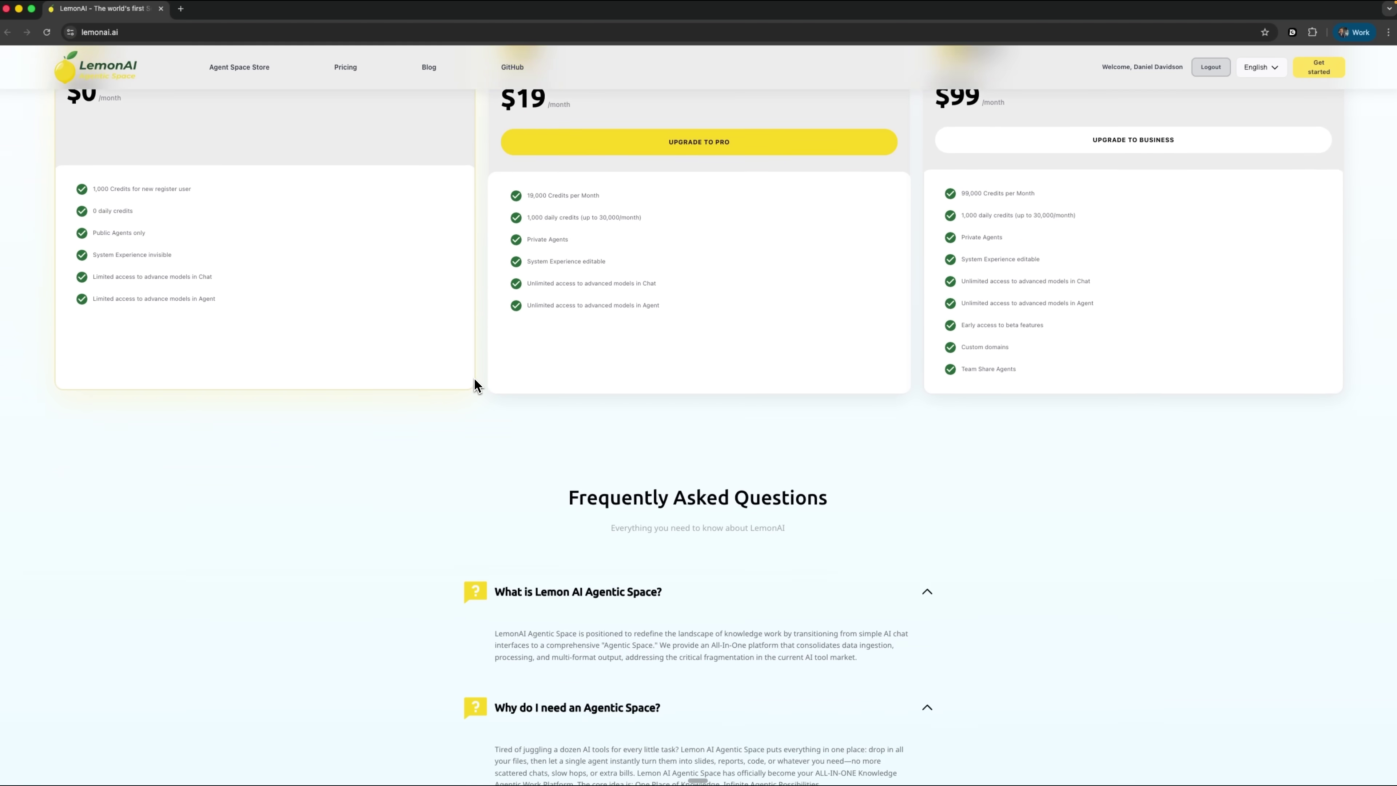
scroll(474, 384, down, 3)
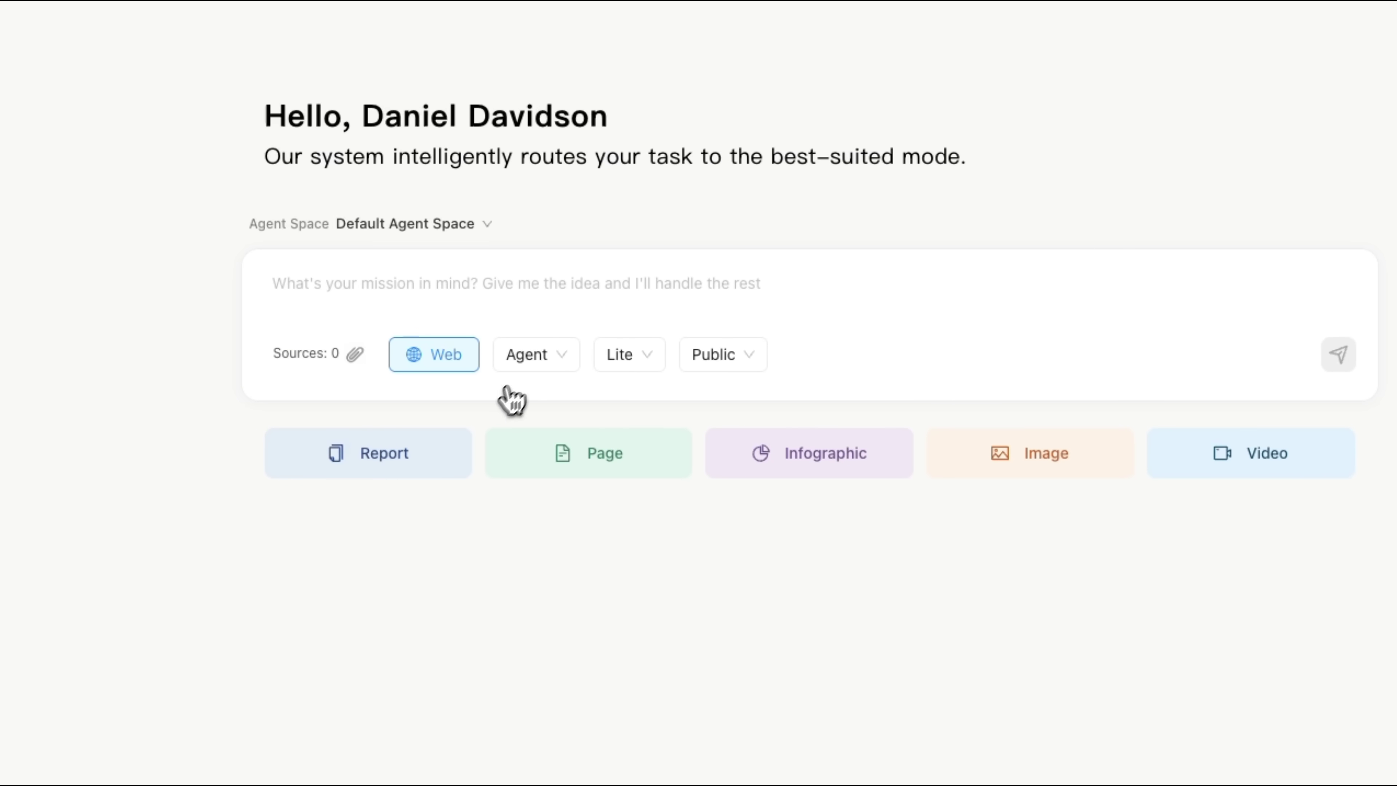
click(548, 376)
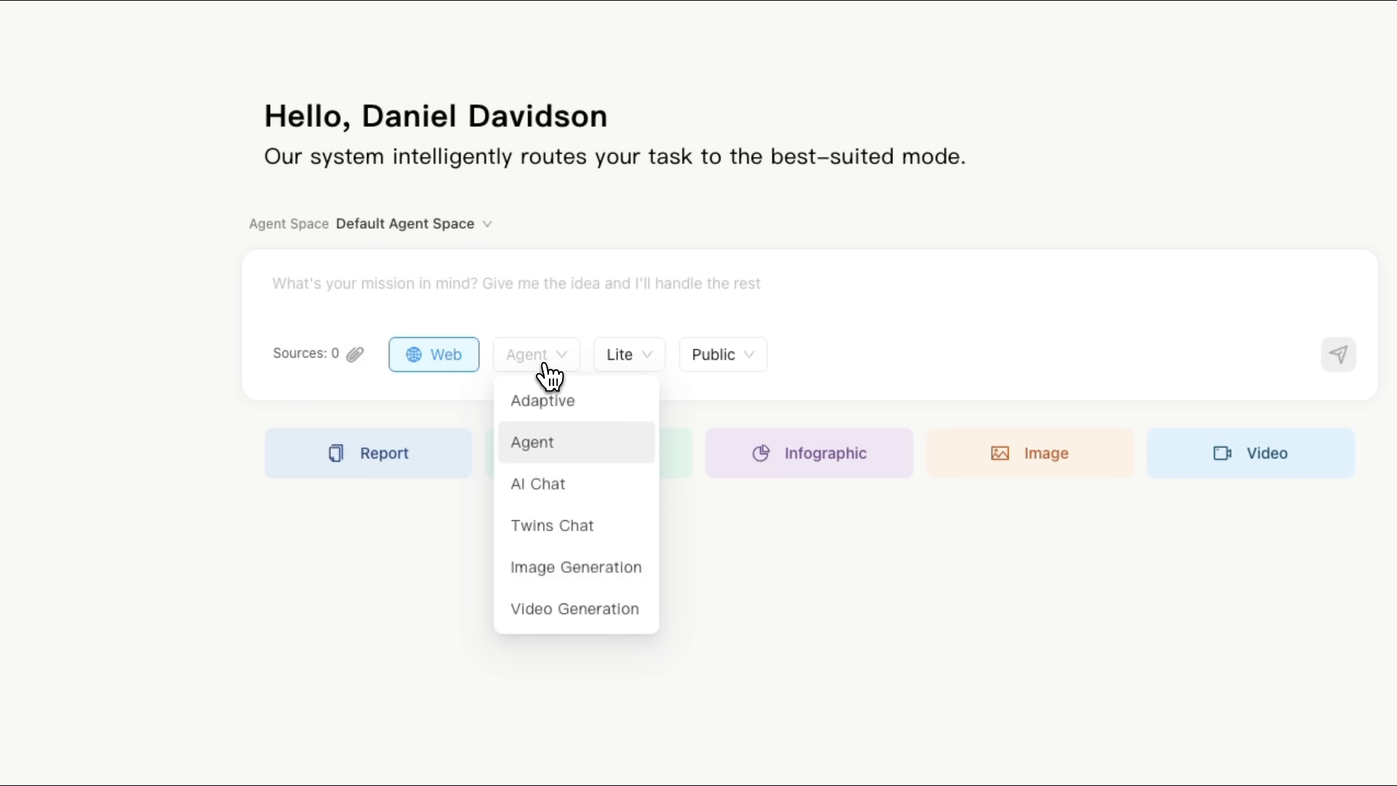
click(551, 369)
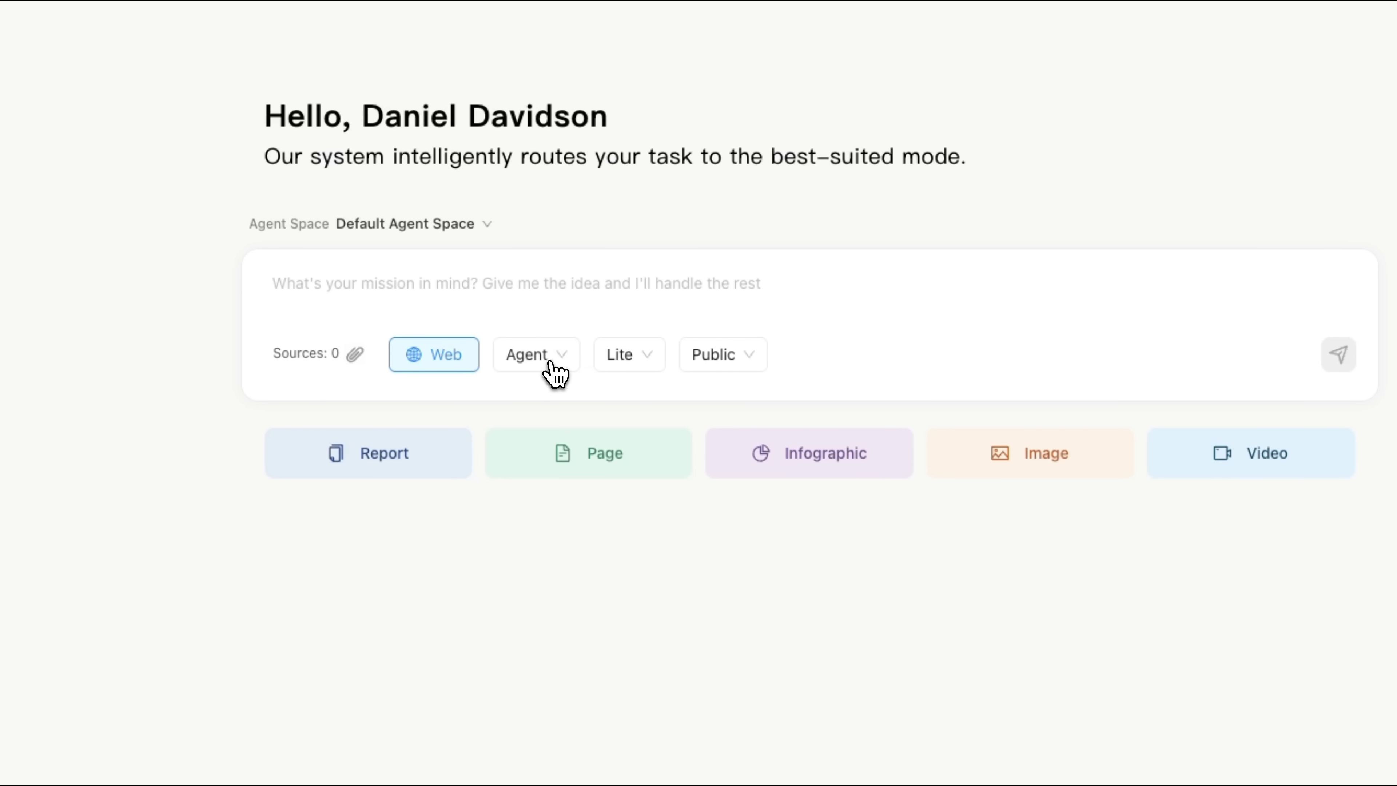
click(635, 371)
click(734, 367)
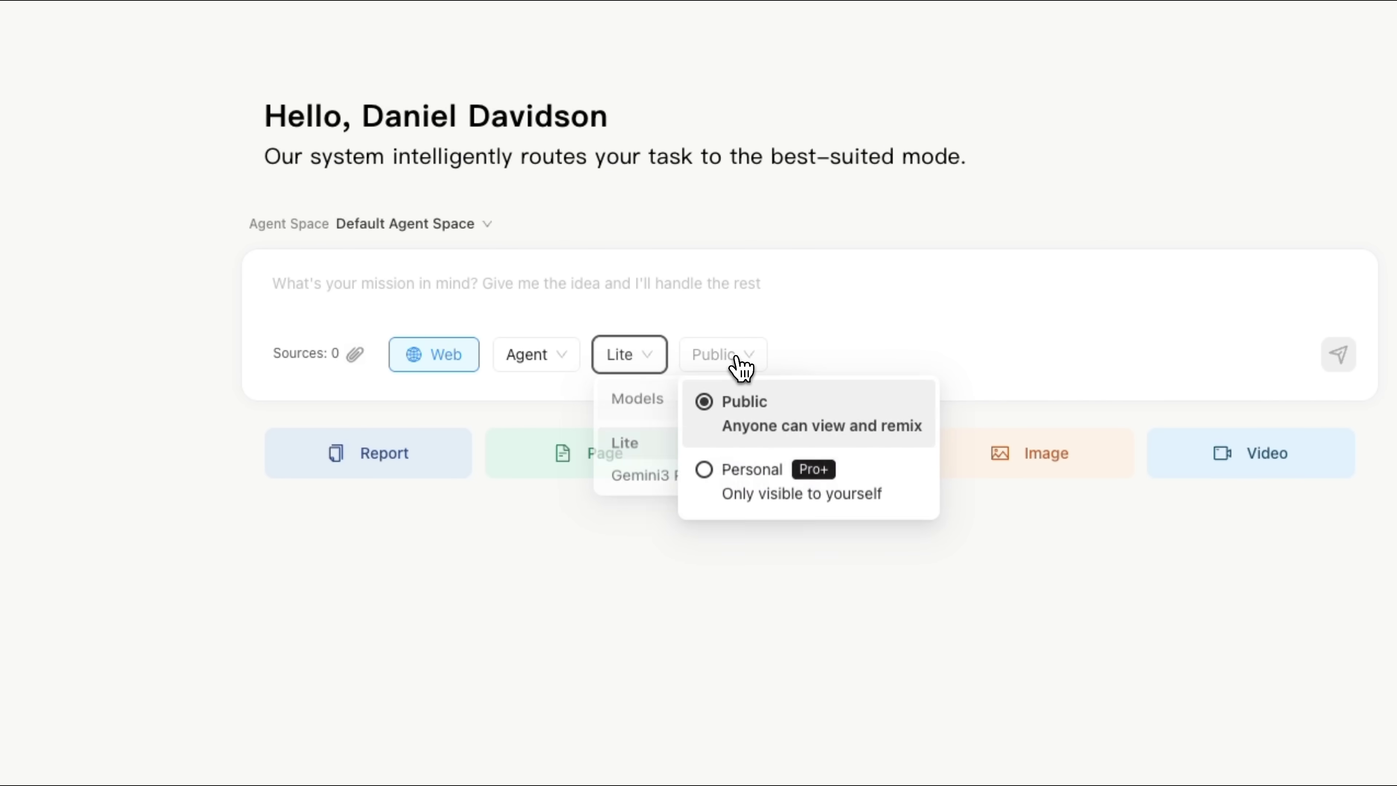
click(662, 364)
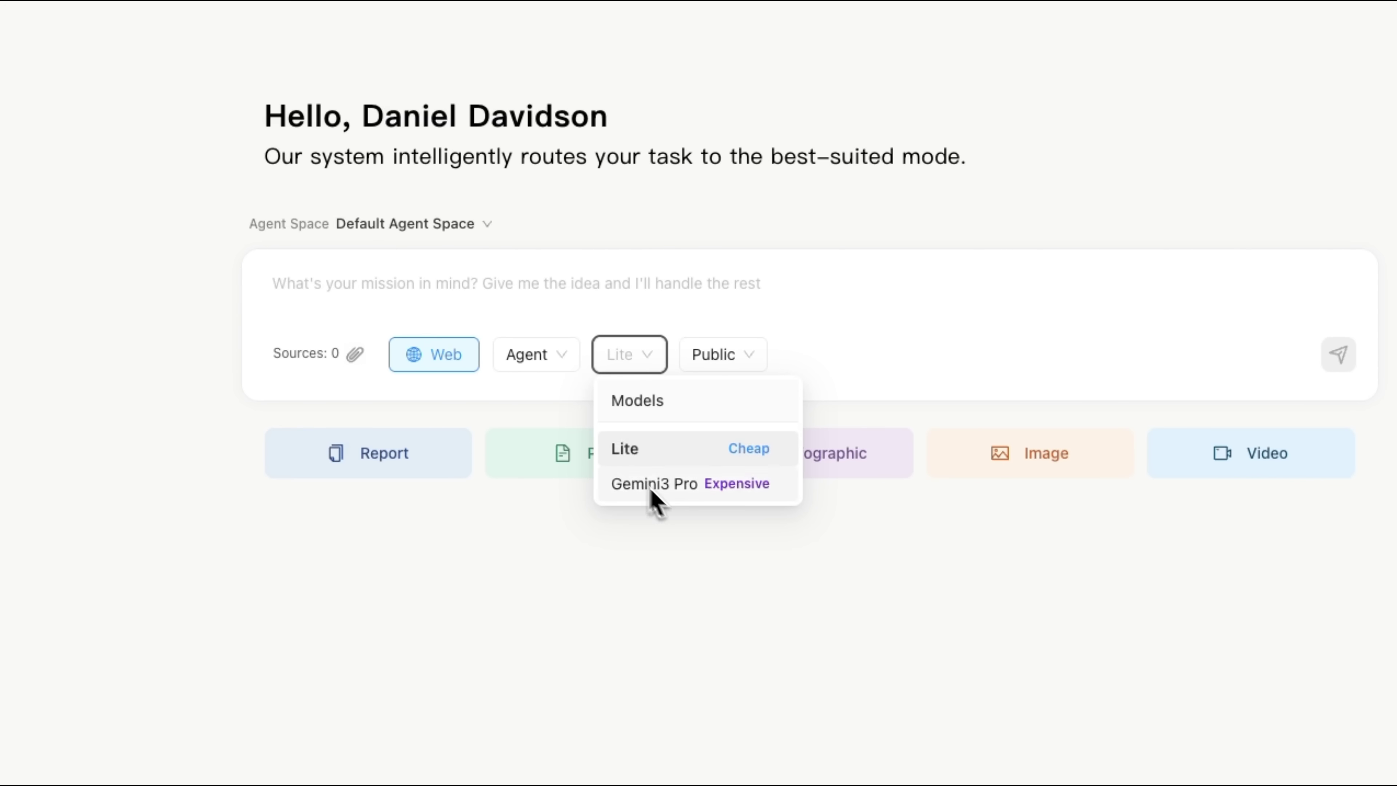
click(664, 663)
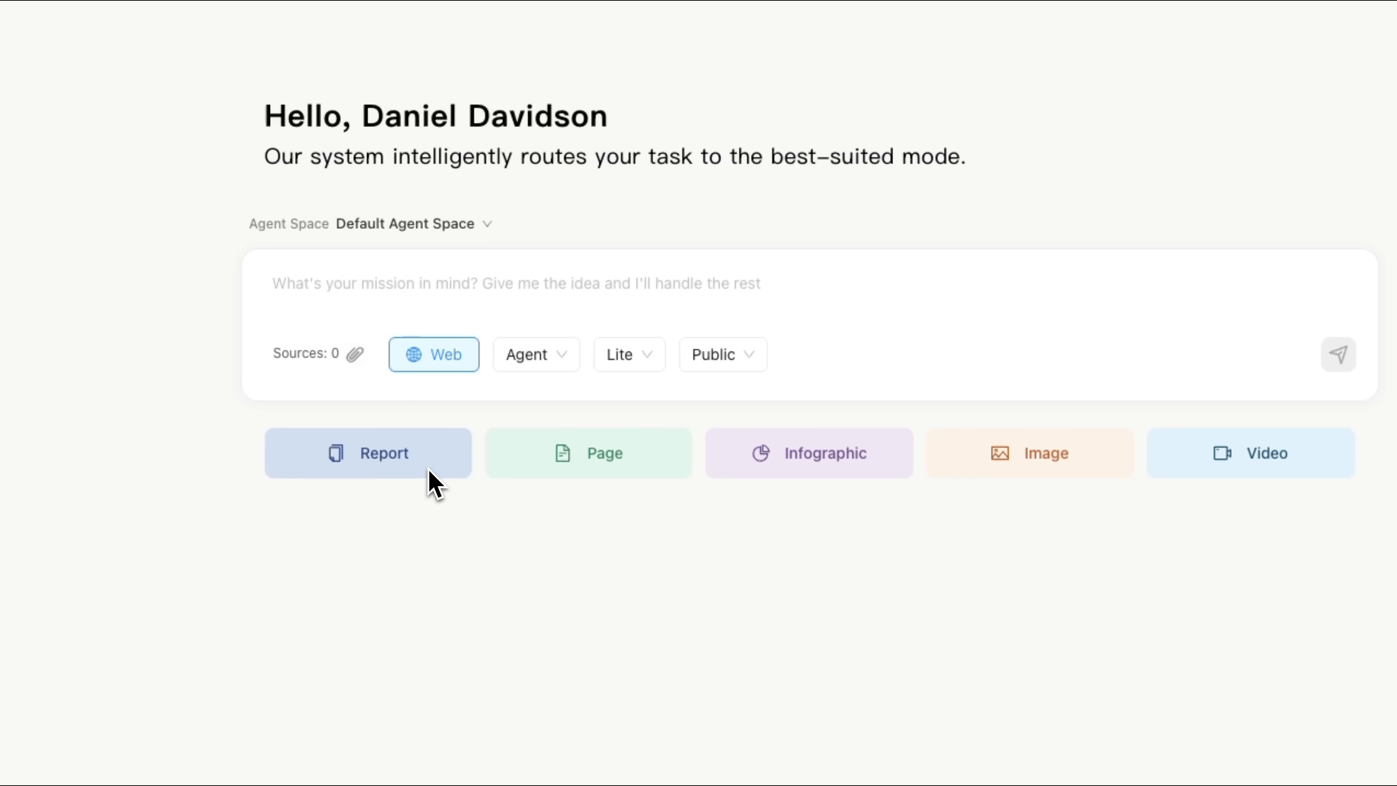
Step: Attach the meeting-notes file and send a prompt for a comprehensive memo from the product development notes
click(341, 355)
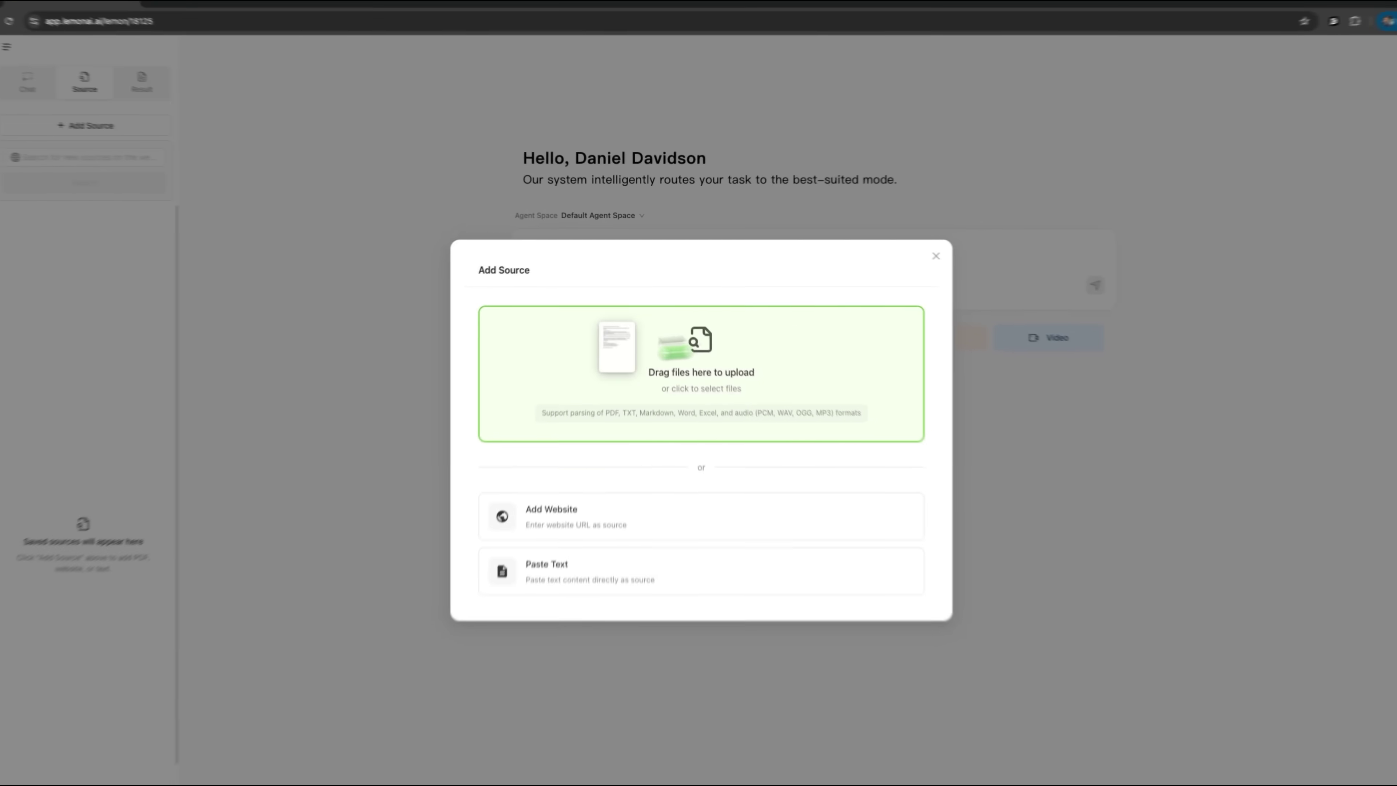
drag(665, 346, 671, 373)
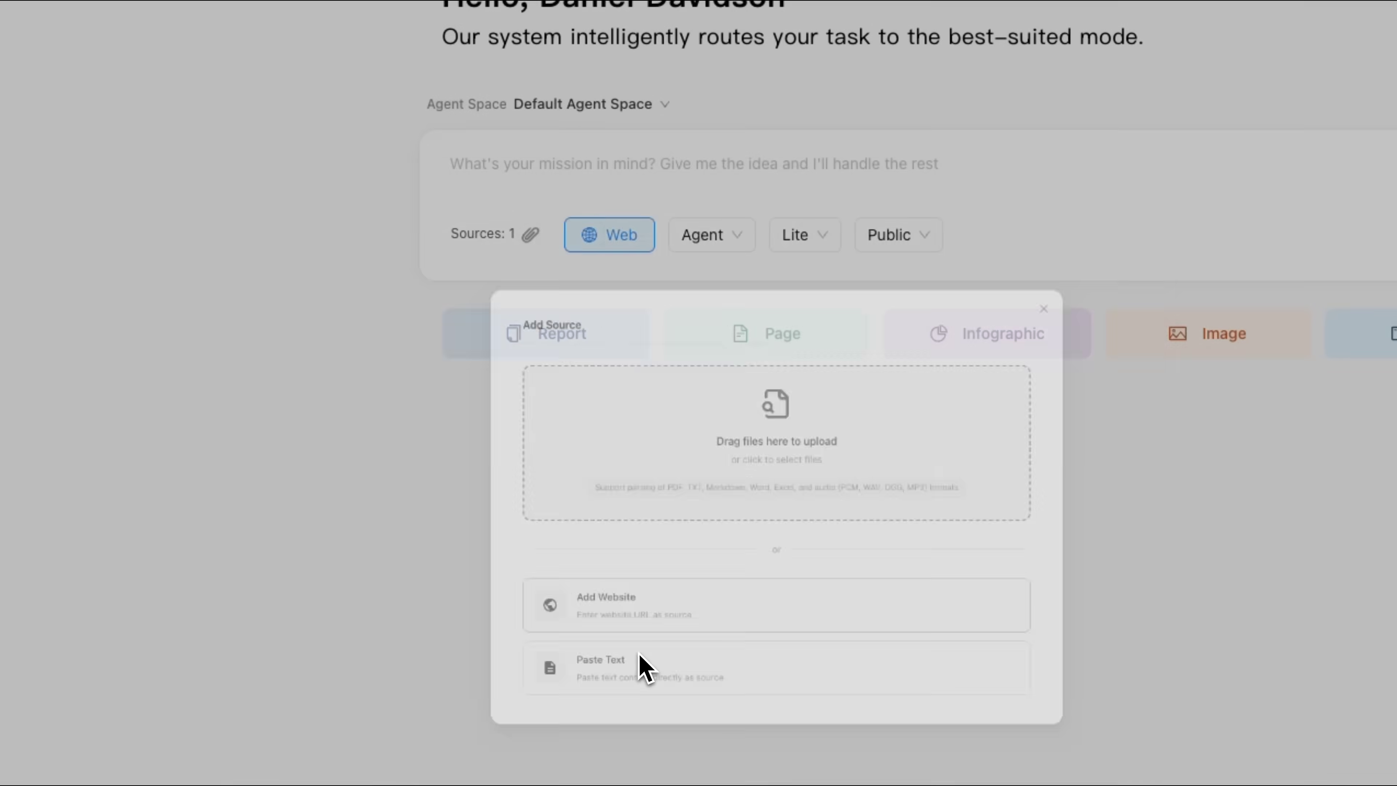
click(577, 187)
text(Analyze this product development meeting notes and create a comprehensive memo with infographic. Include: meeting summary, key items with deadlines, and visualize the project timeline.)
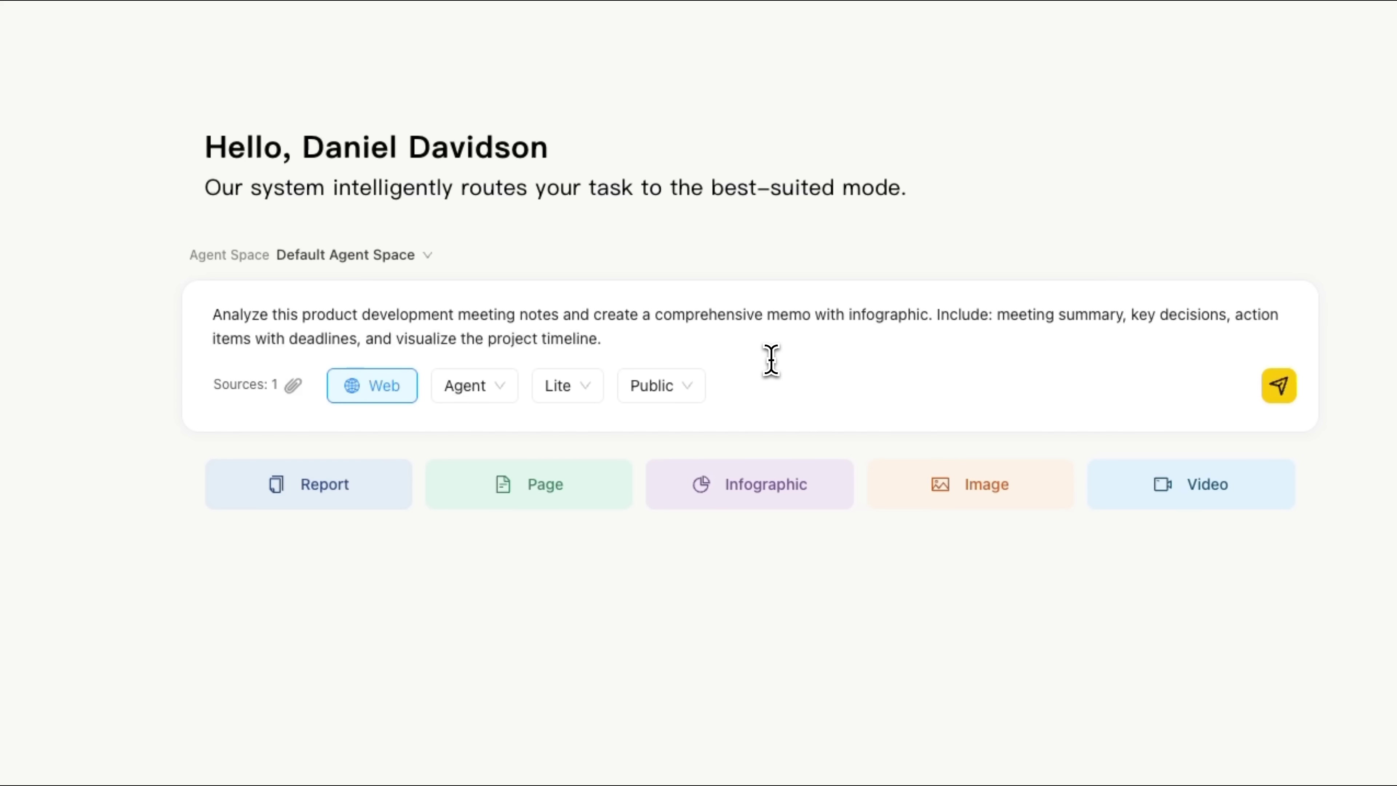
key(Return)
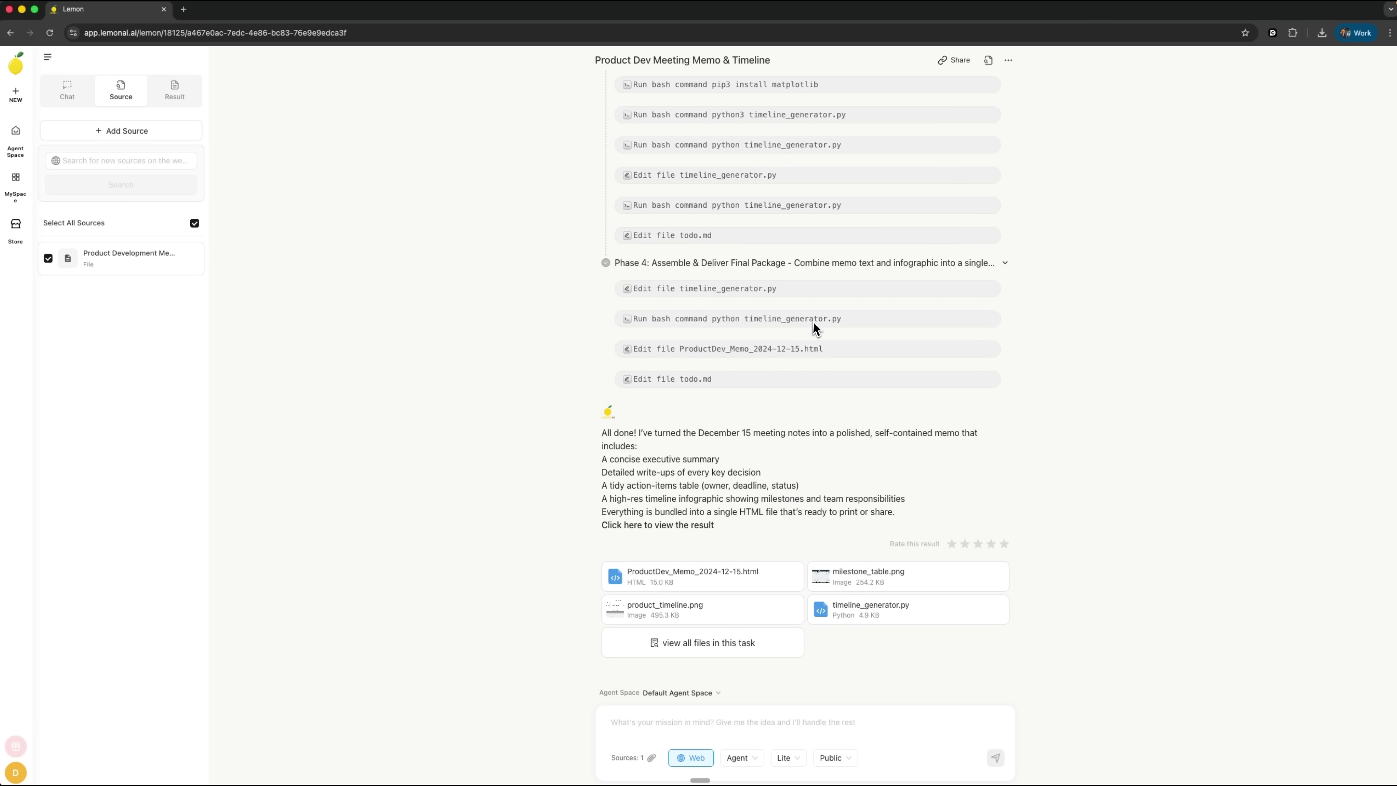
Step: Bring up the list of all files from this task and scroll through it
click(724, 644)
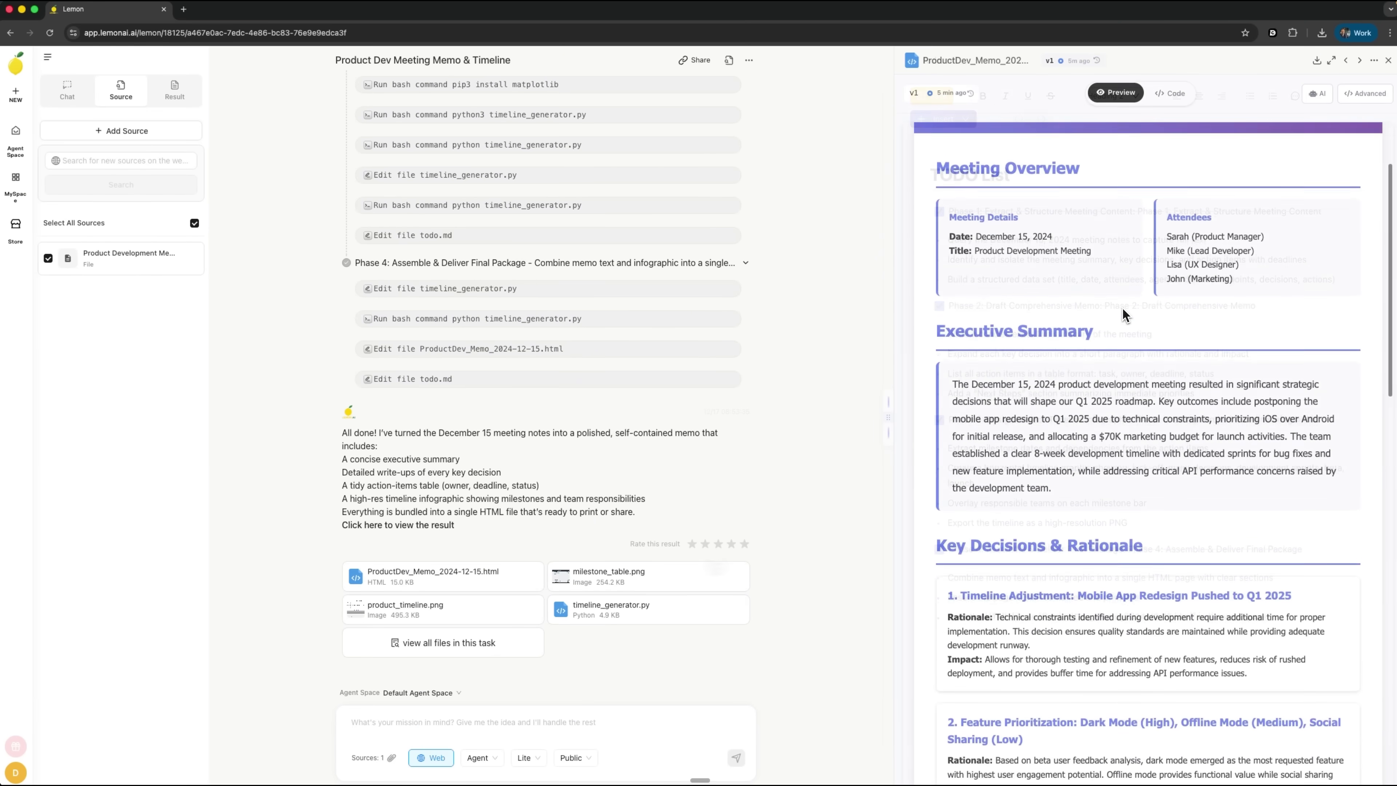
scroll(1124, 315, down, 3)
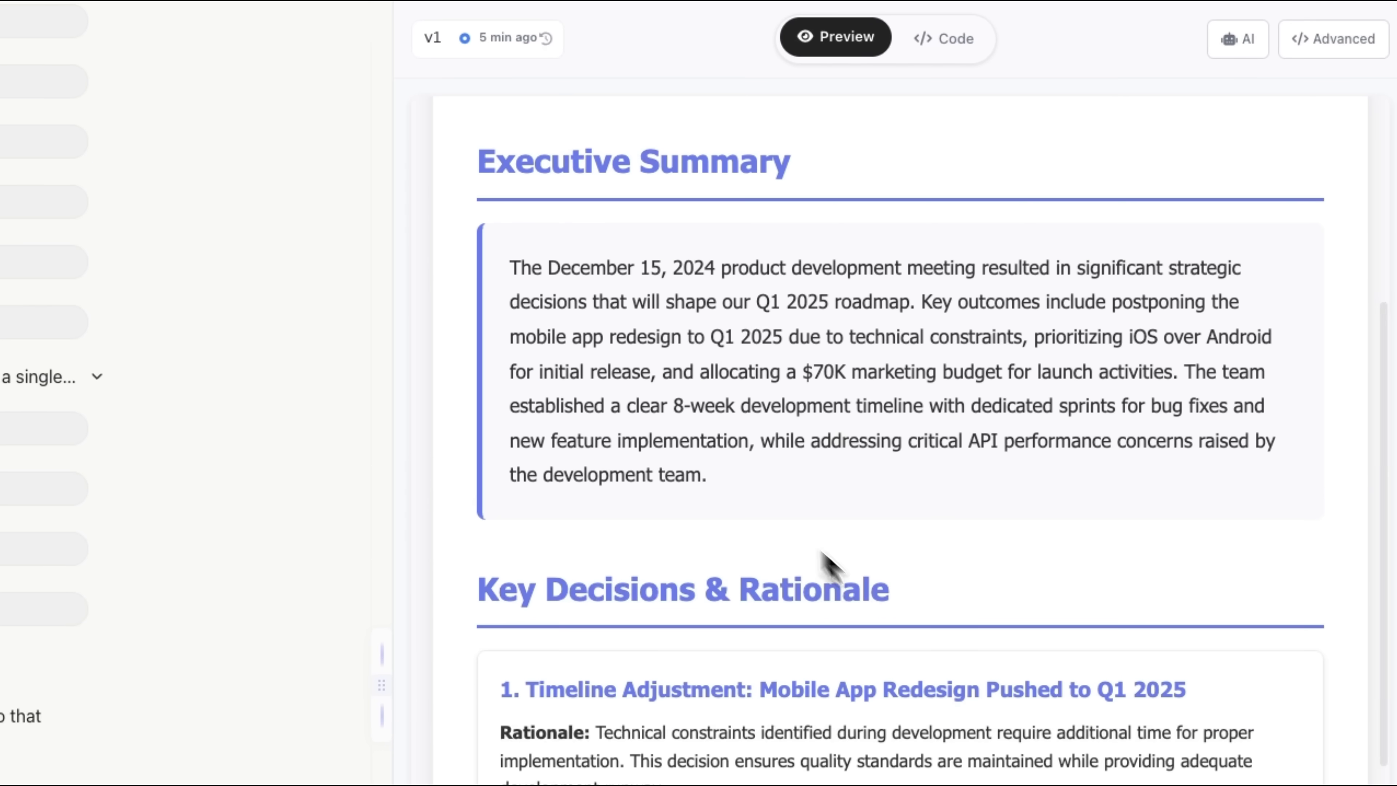
scroll(986, 546, down, 7)
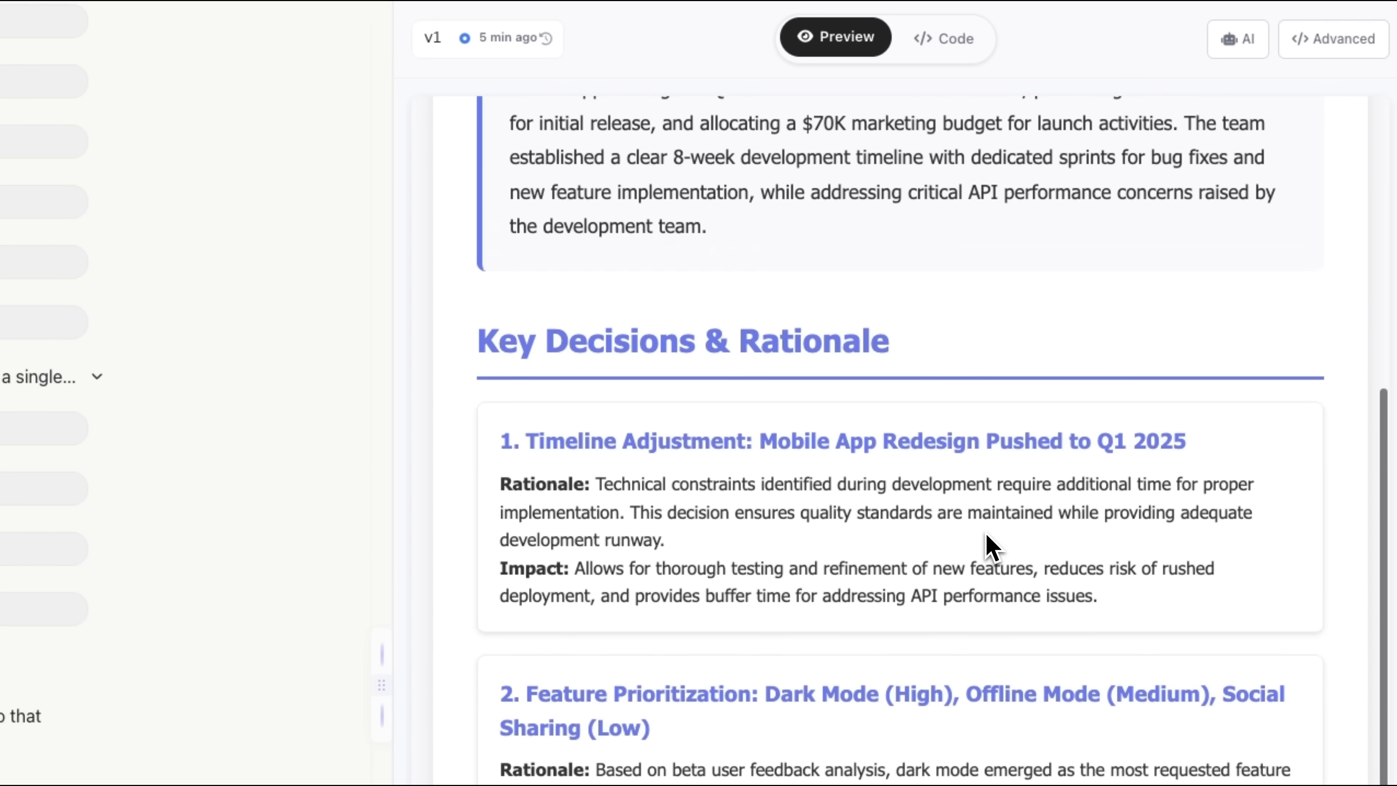
scroll(985, 546, down, 1)
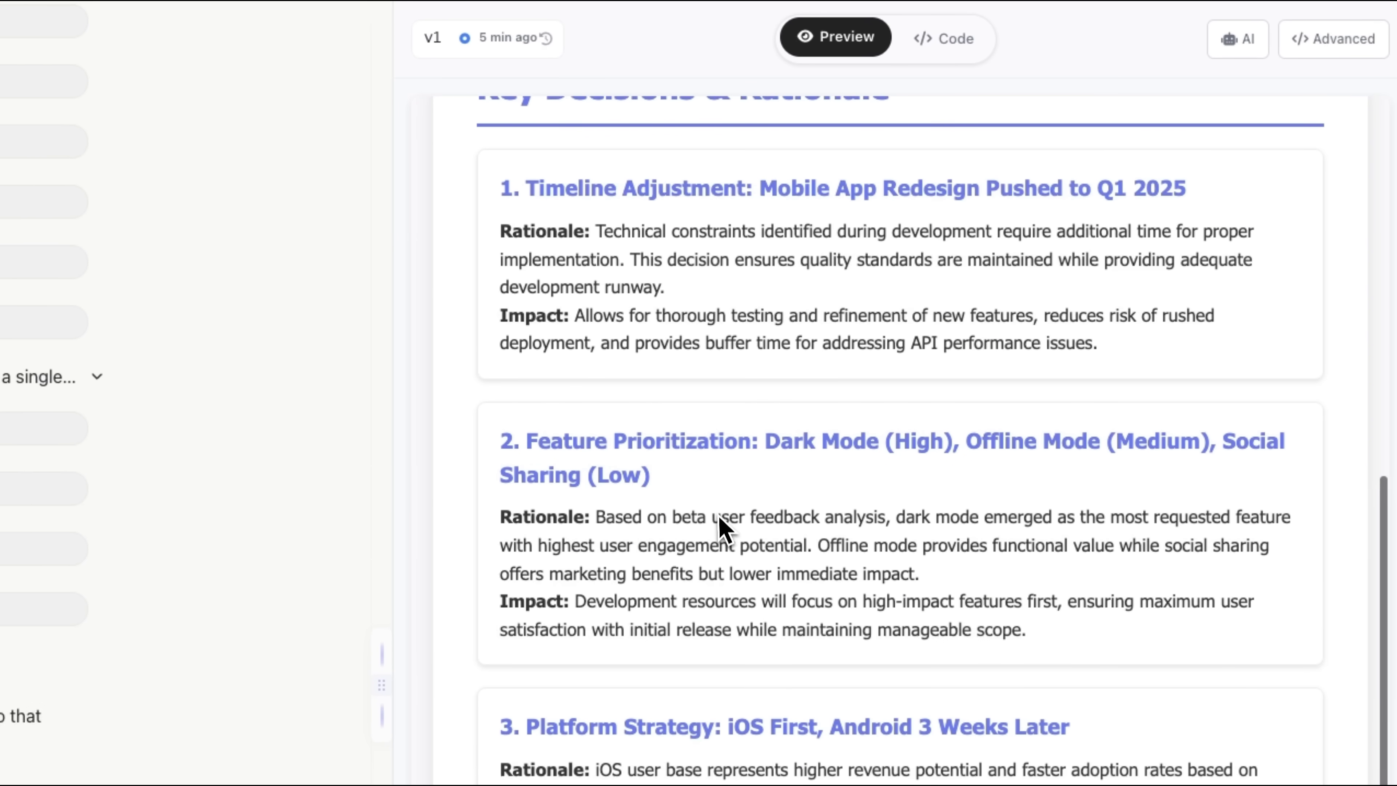
scroll(721, 530, up, 3)
scroll(712, 372, down, 3)
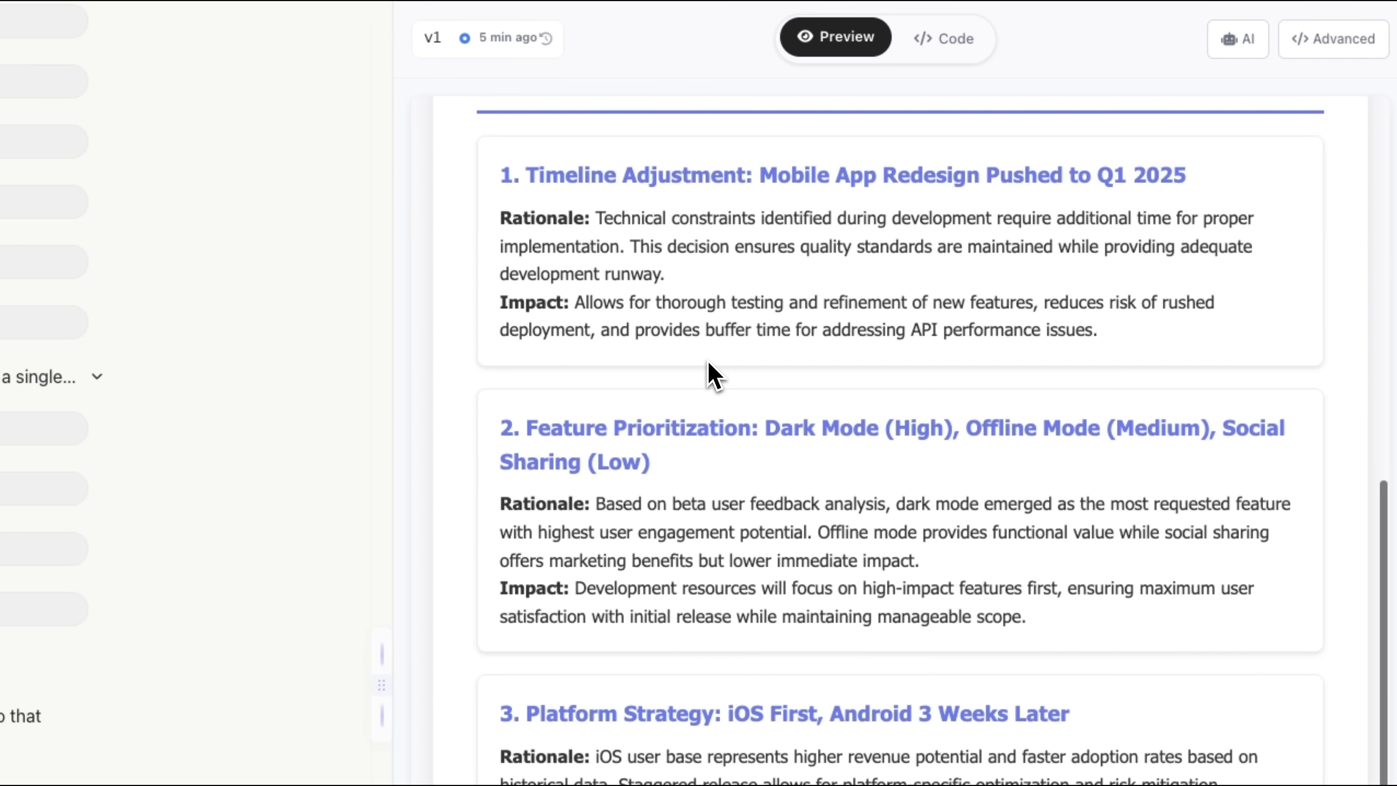
scroll(712, 376, down, 5)
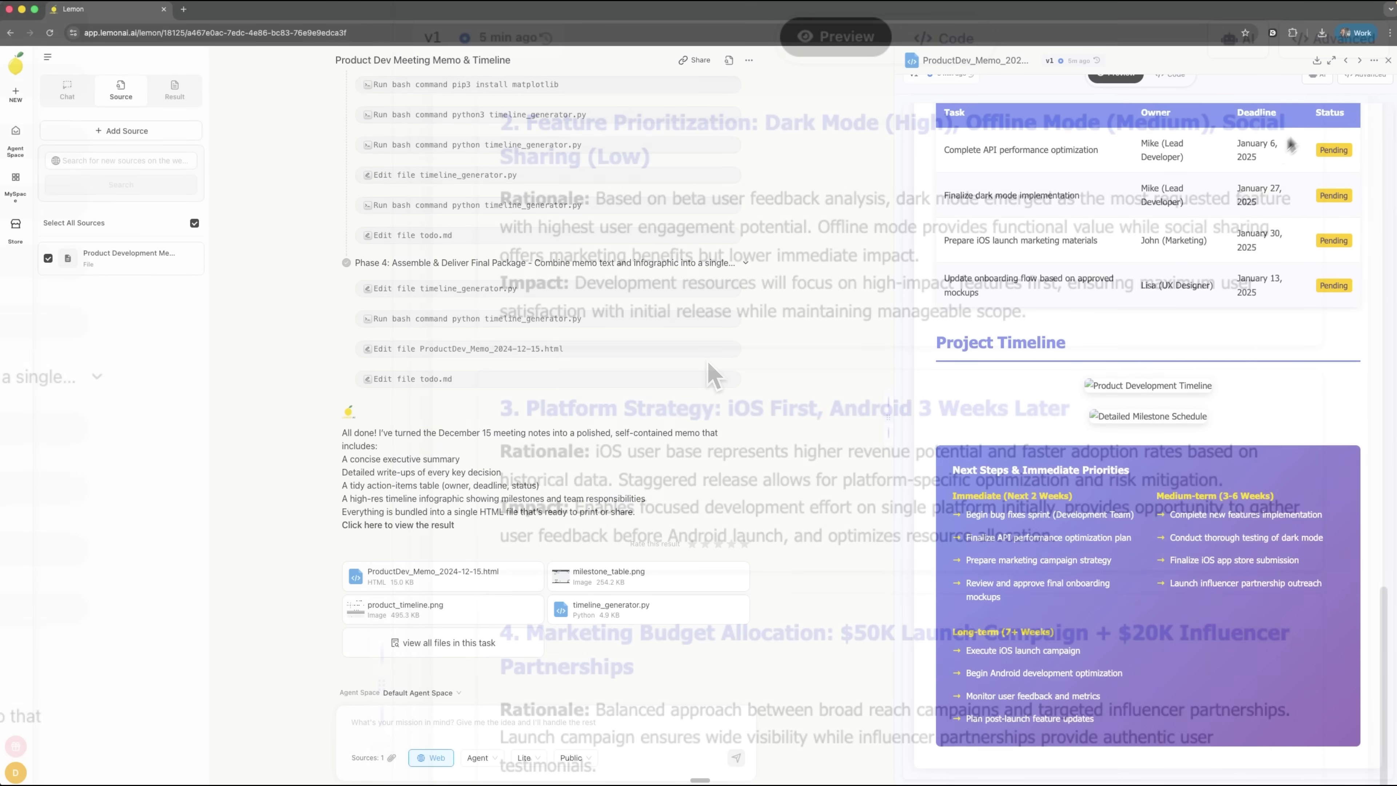
Step: Close the memo preview and view the product_timeline.png image
click(1390, 61)
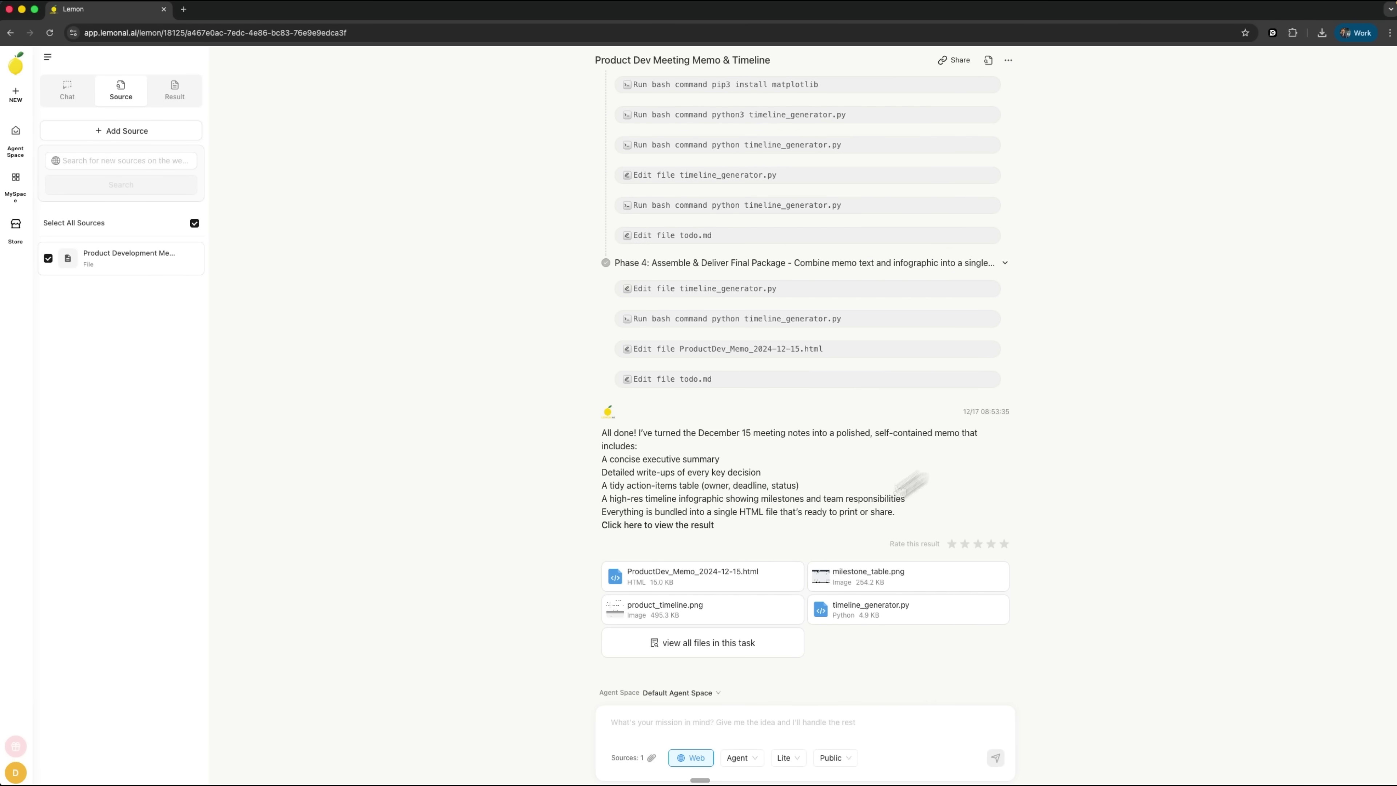
click(696, 615)
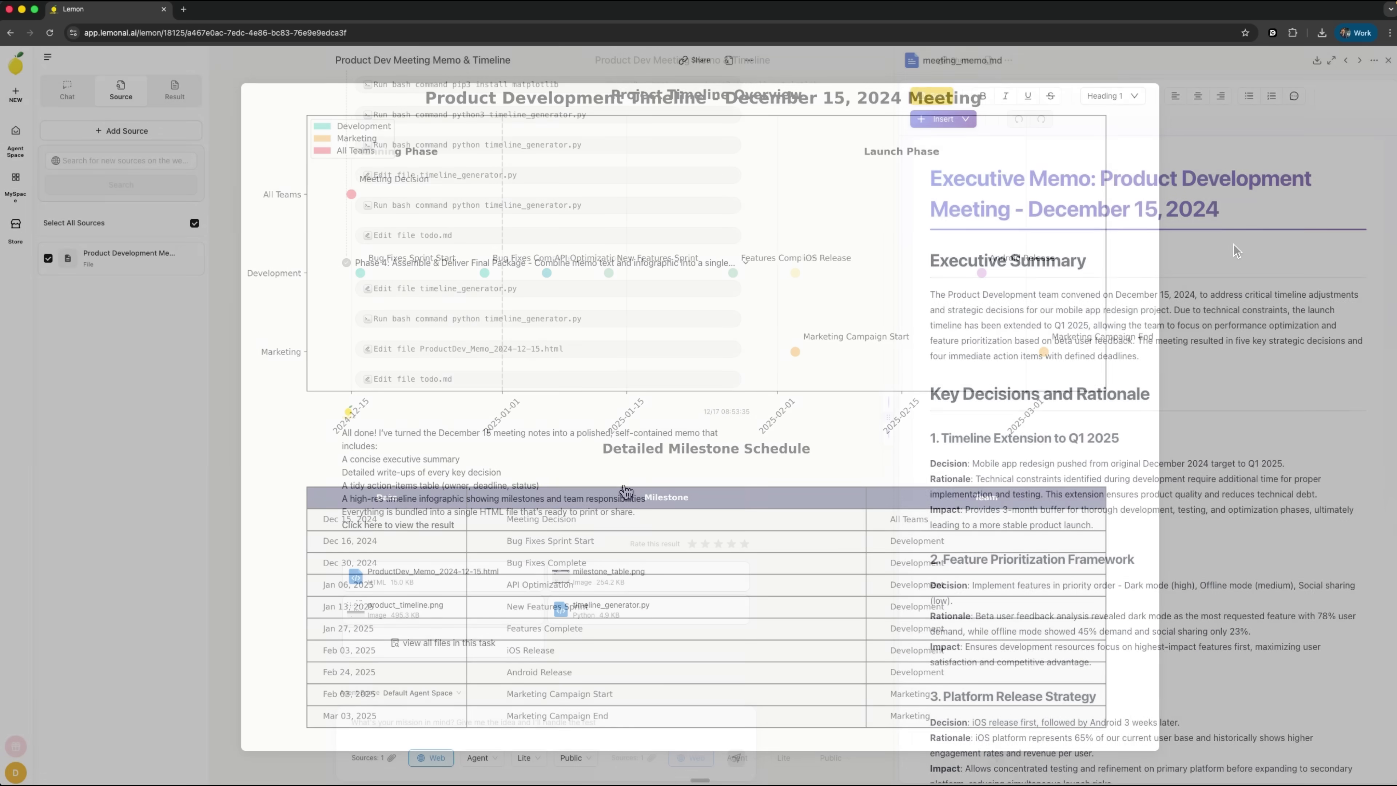
scroll(886, 254, down, 10)
scroll(886, 254, down, 7)
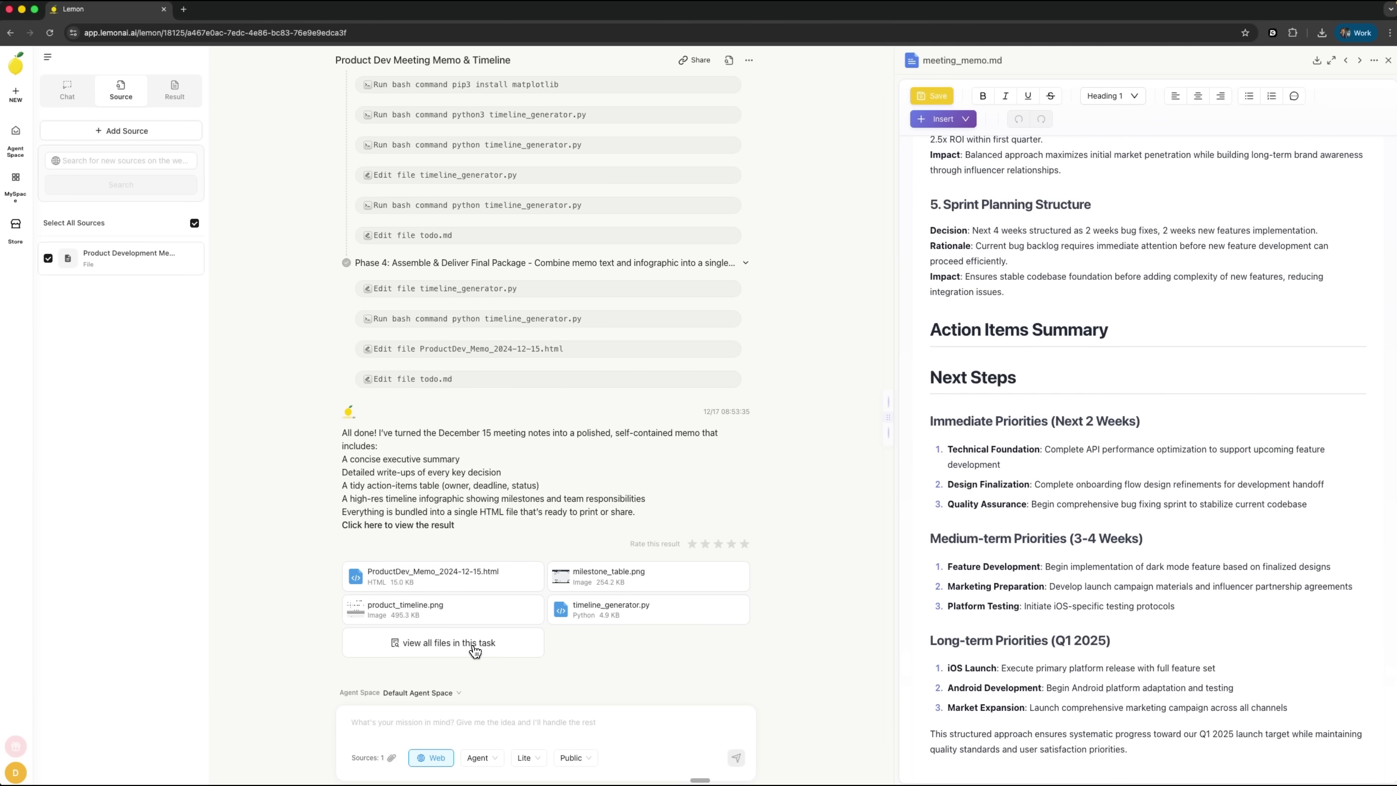
Step: List all task files again, then reopen the meeting memo and scroll through it
click(475, 651)
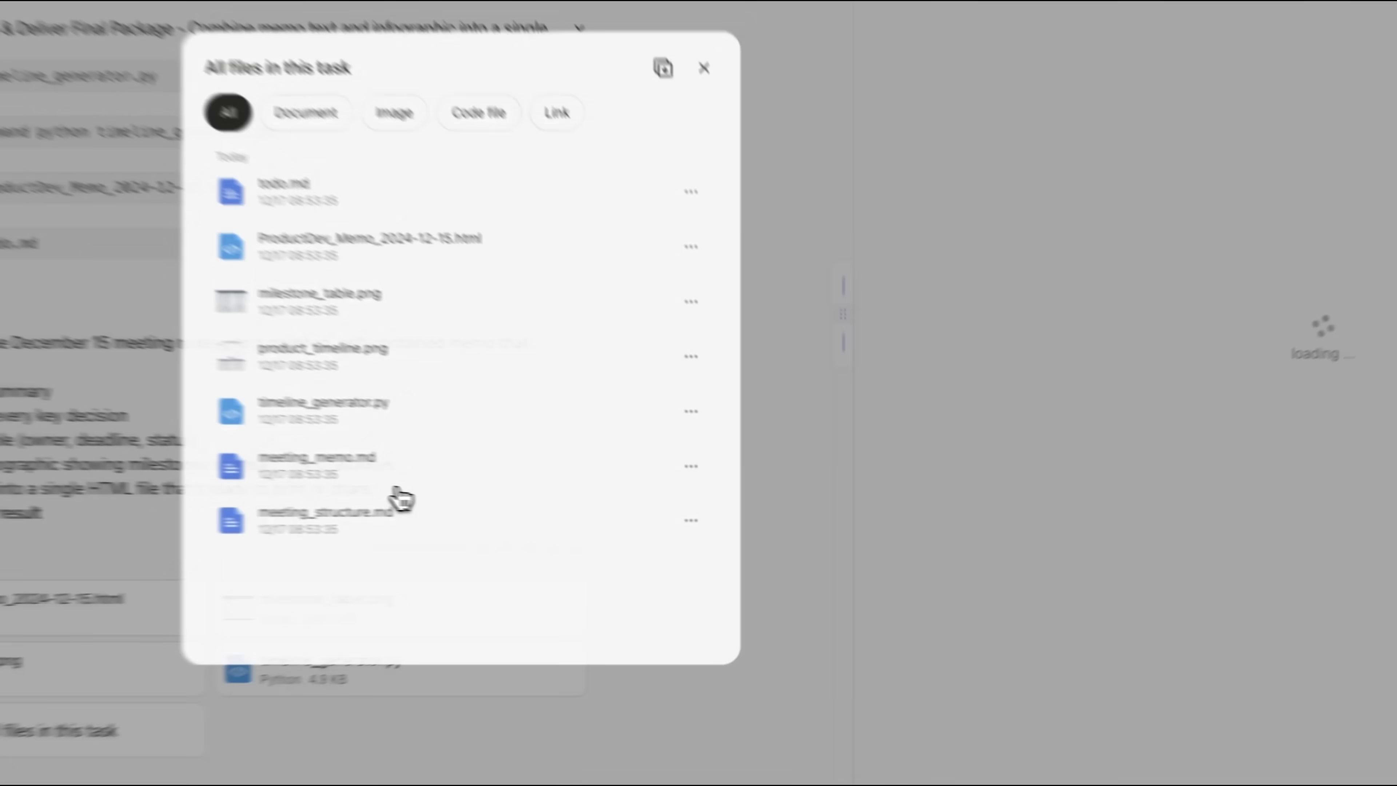
click(632, 487)
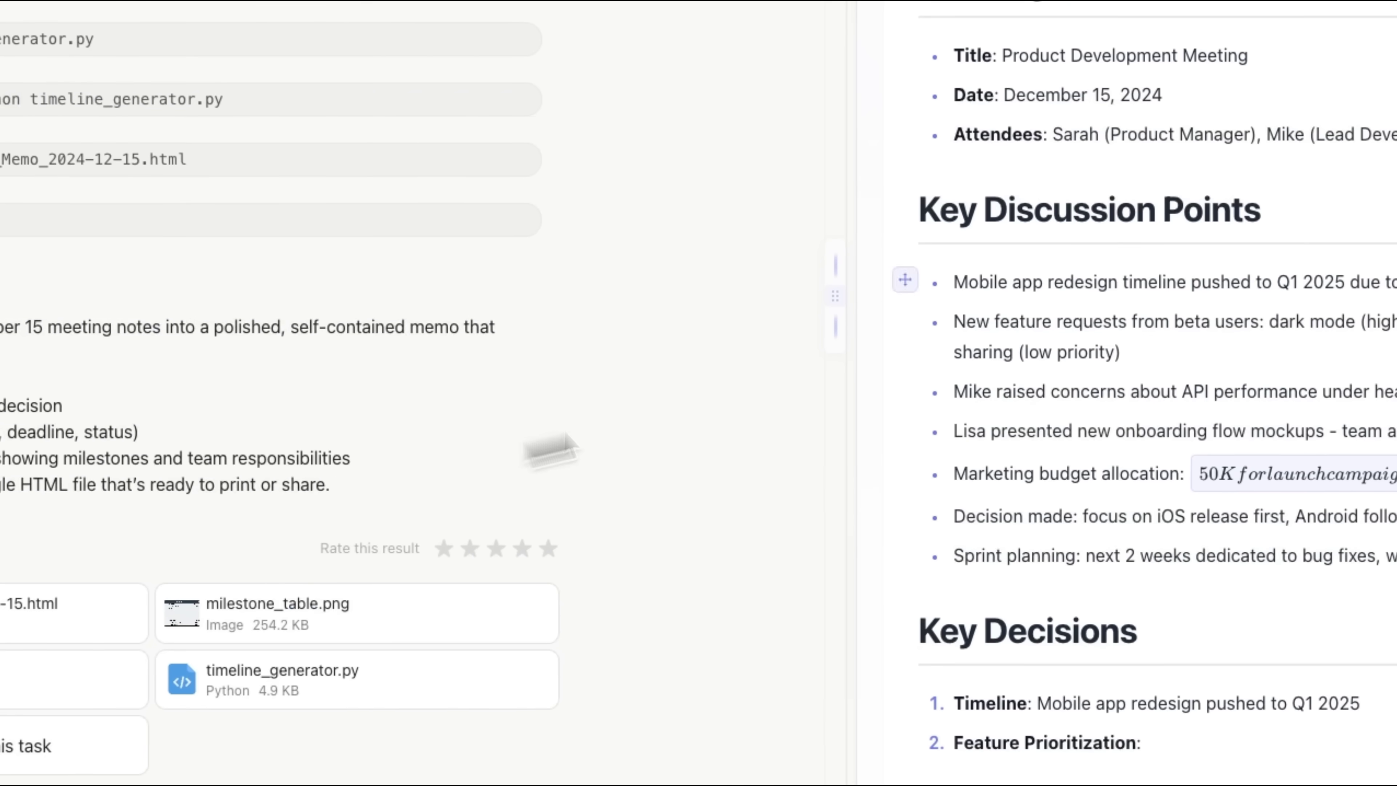
scroll(825, 432, down, 5)
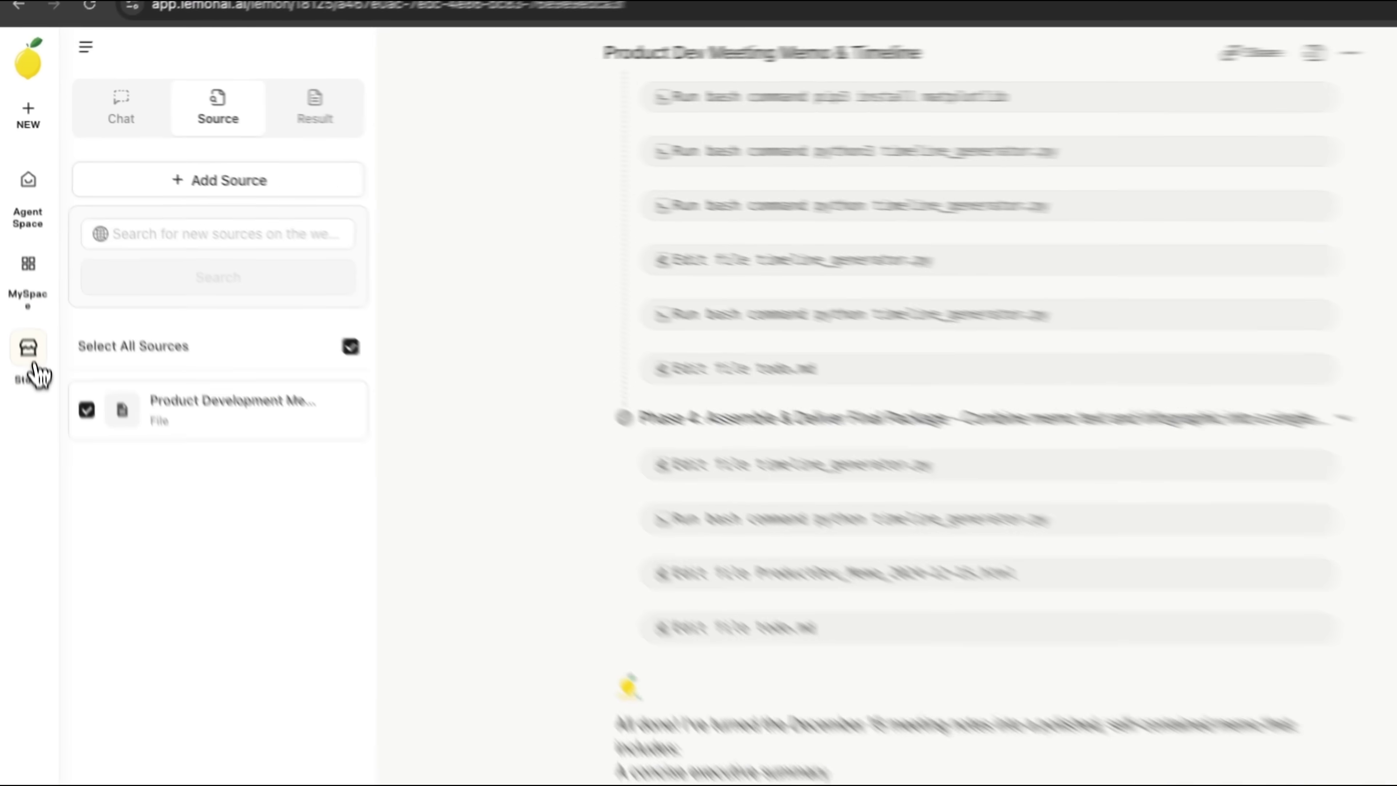
Step: Go to the Agents Space Store and look over its featured agent space cards
click(36, 395)
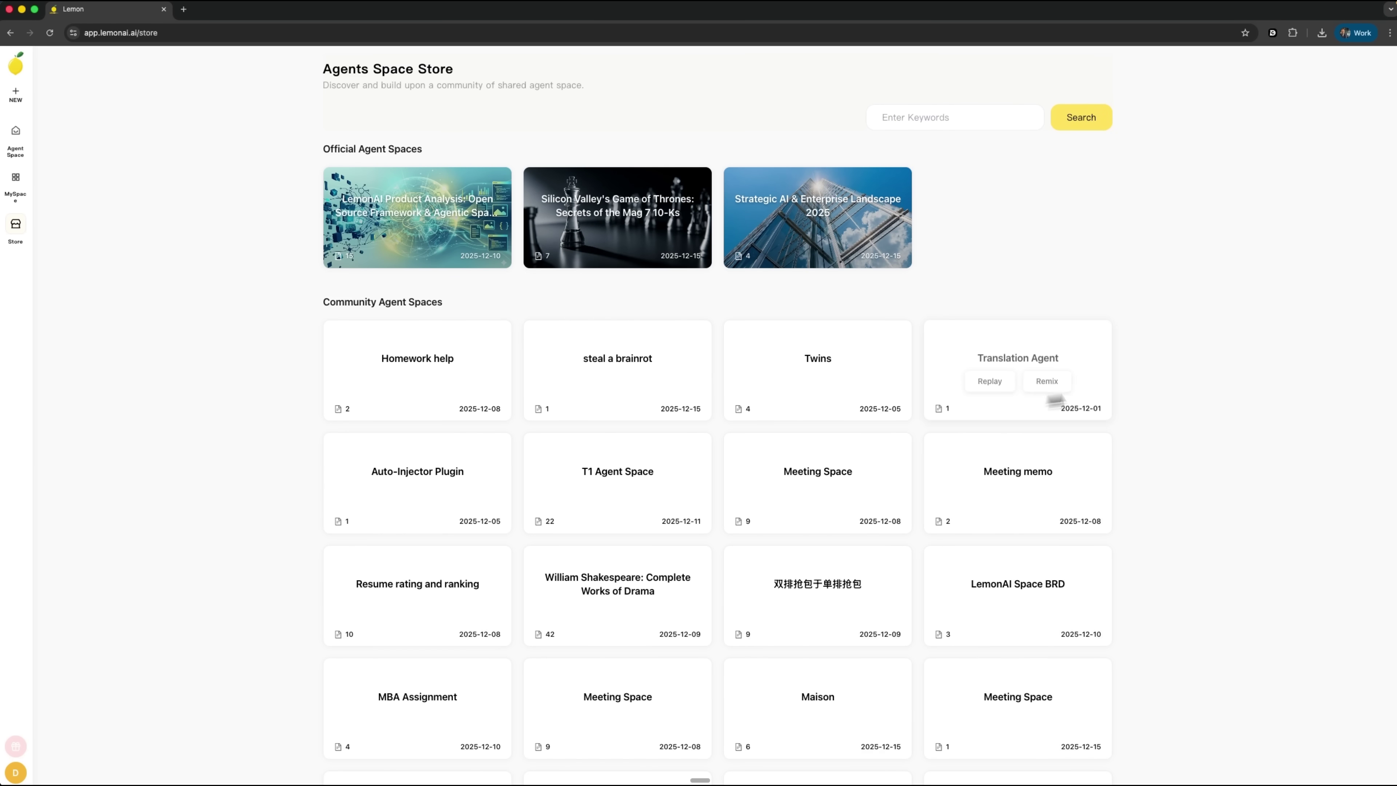
mouse_move(725, 216)
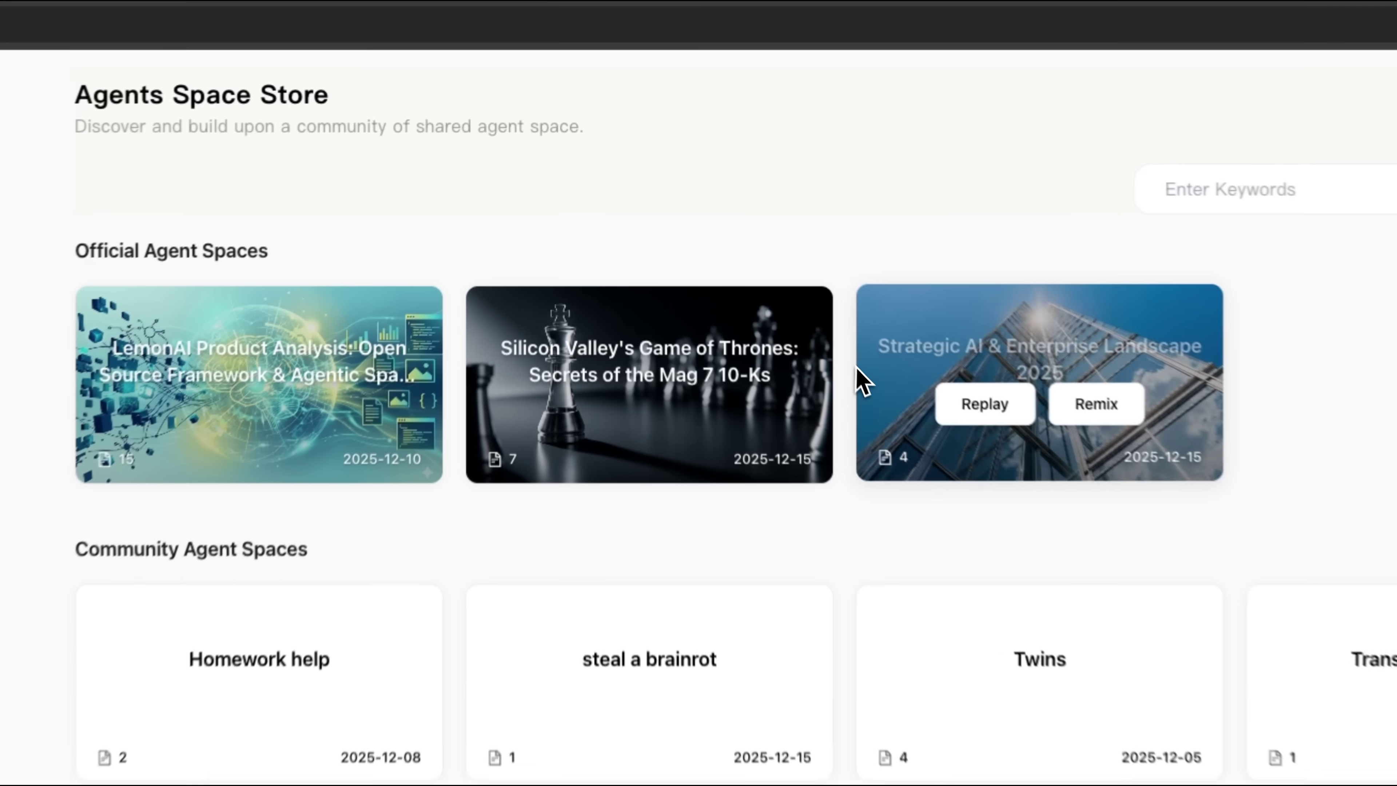
mouse_move(238, 391)
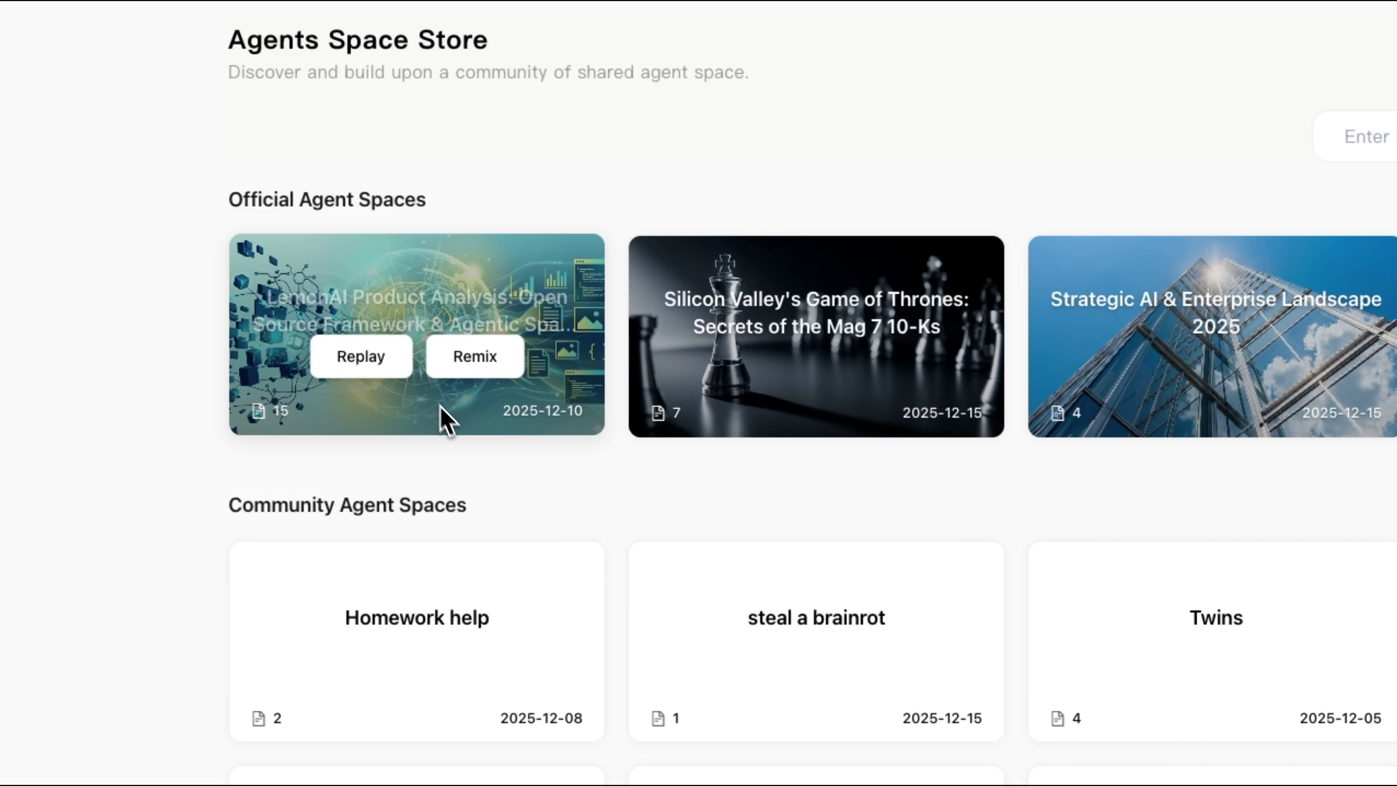
mouse_move(829, 391)
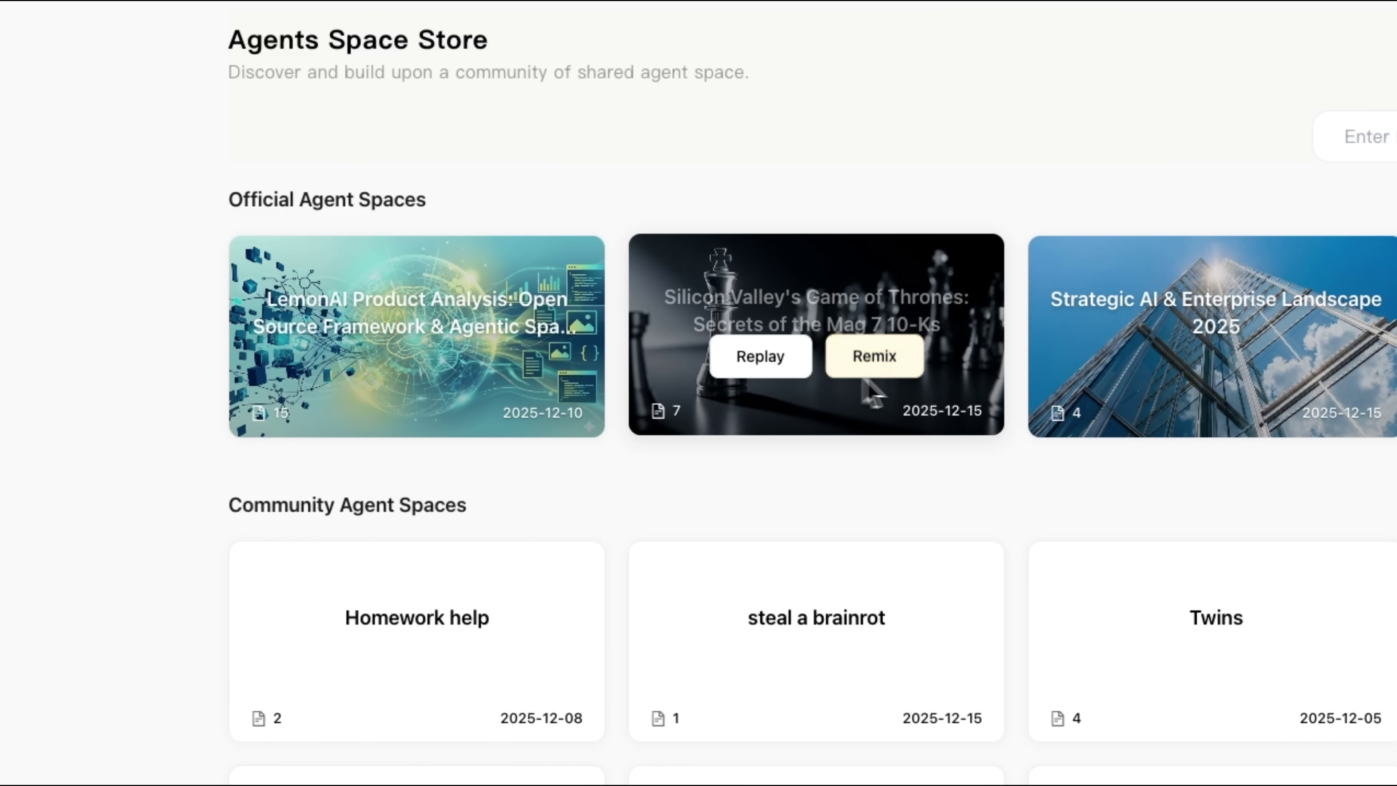
mouse_move(1348, 385)
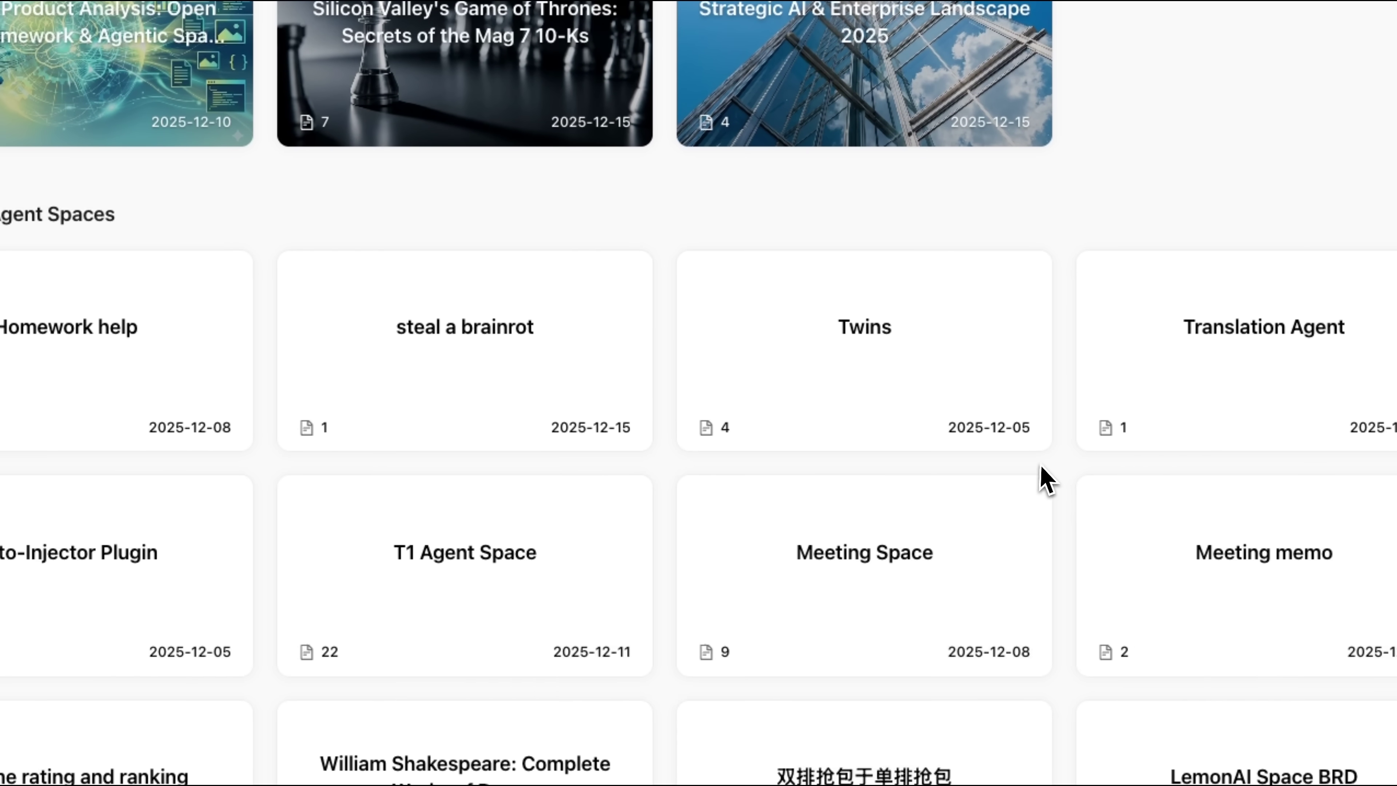
Step: Scroll through the Community Agent Spaces grid and back up
scroll(1040, 467, down, 2)
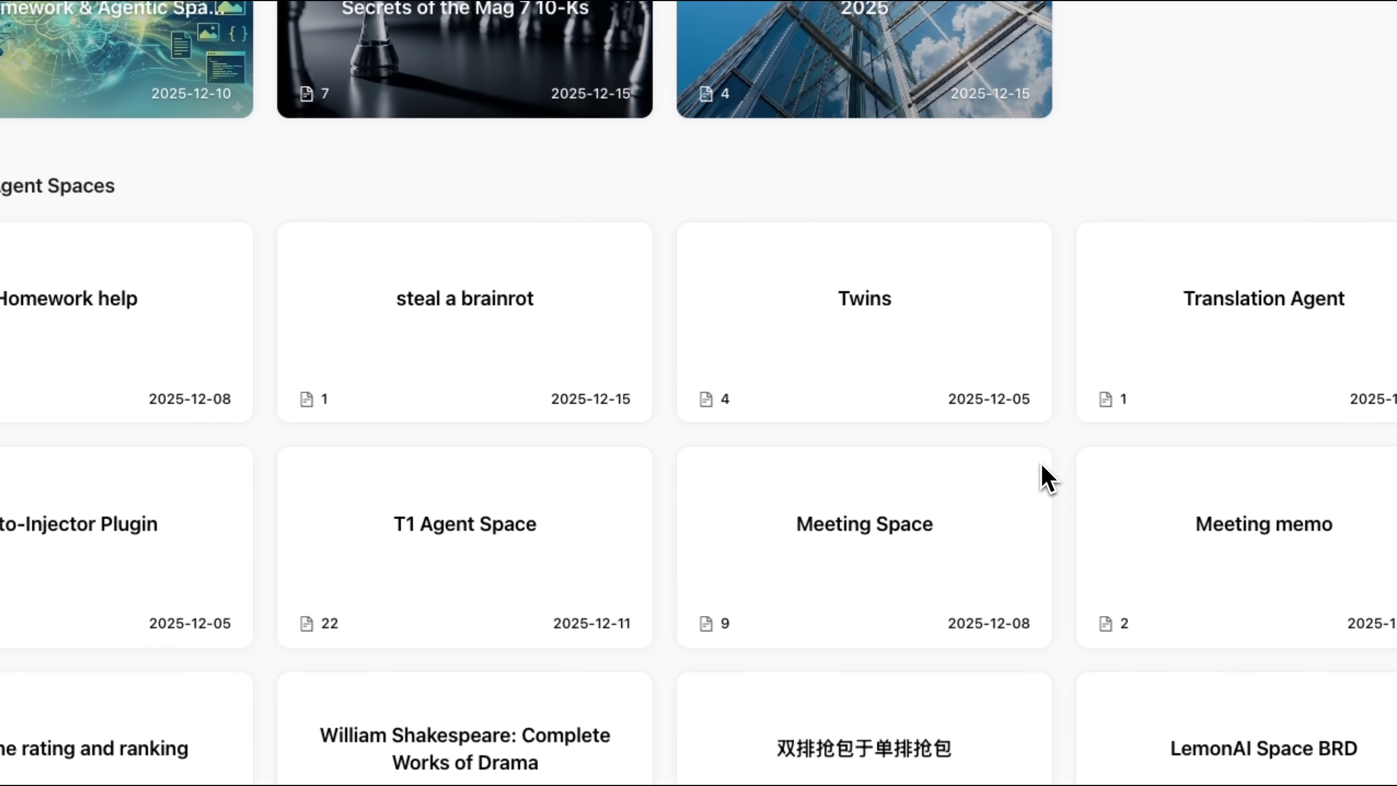
mouse_move(76, 322)
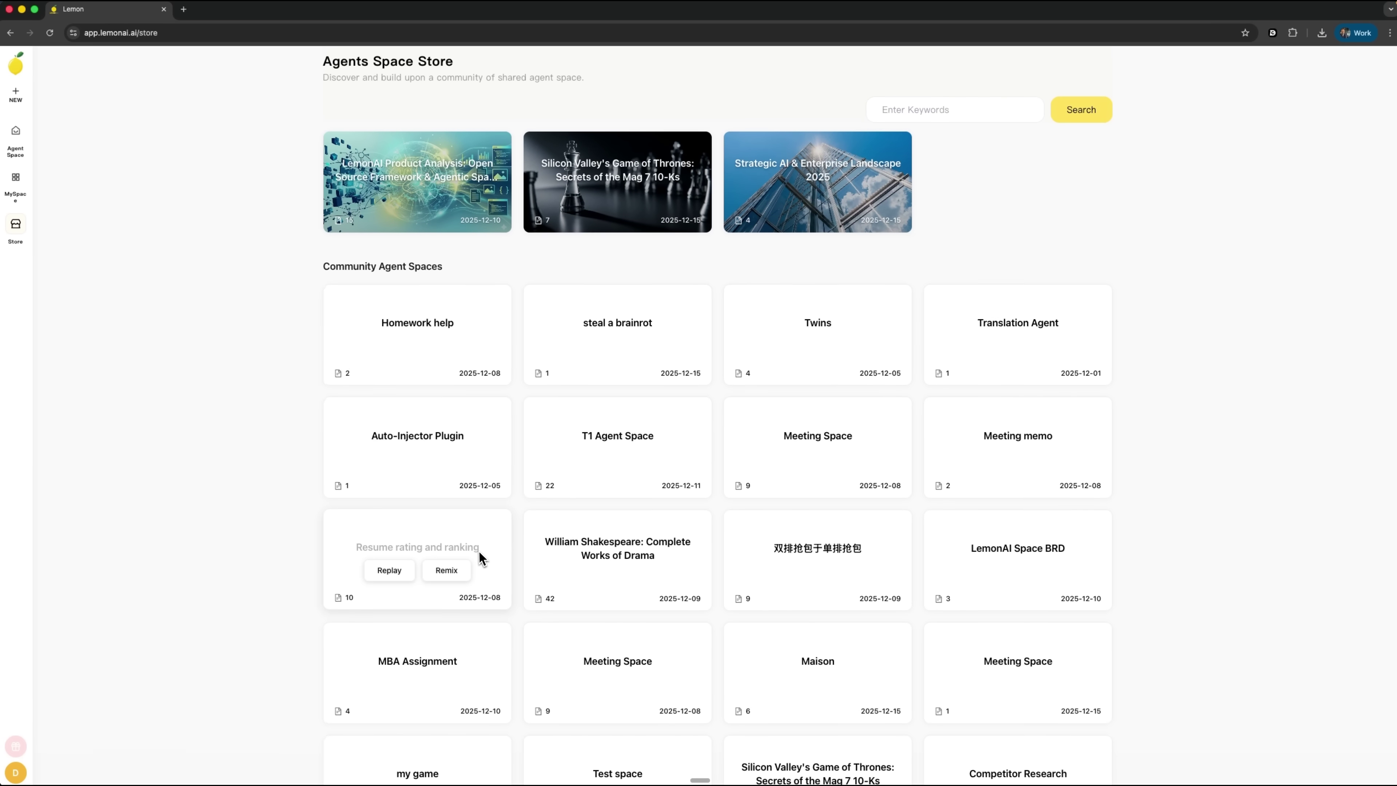
scroll(478, 556, down, 5)
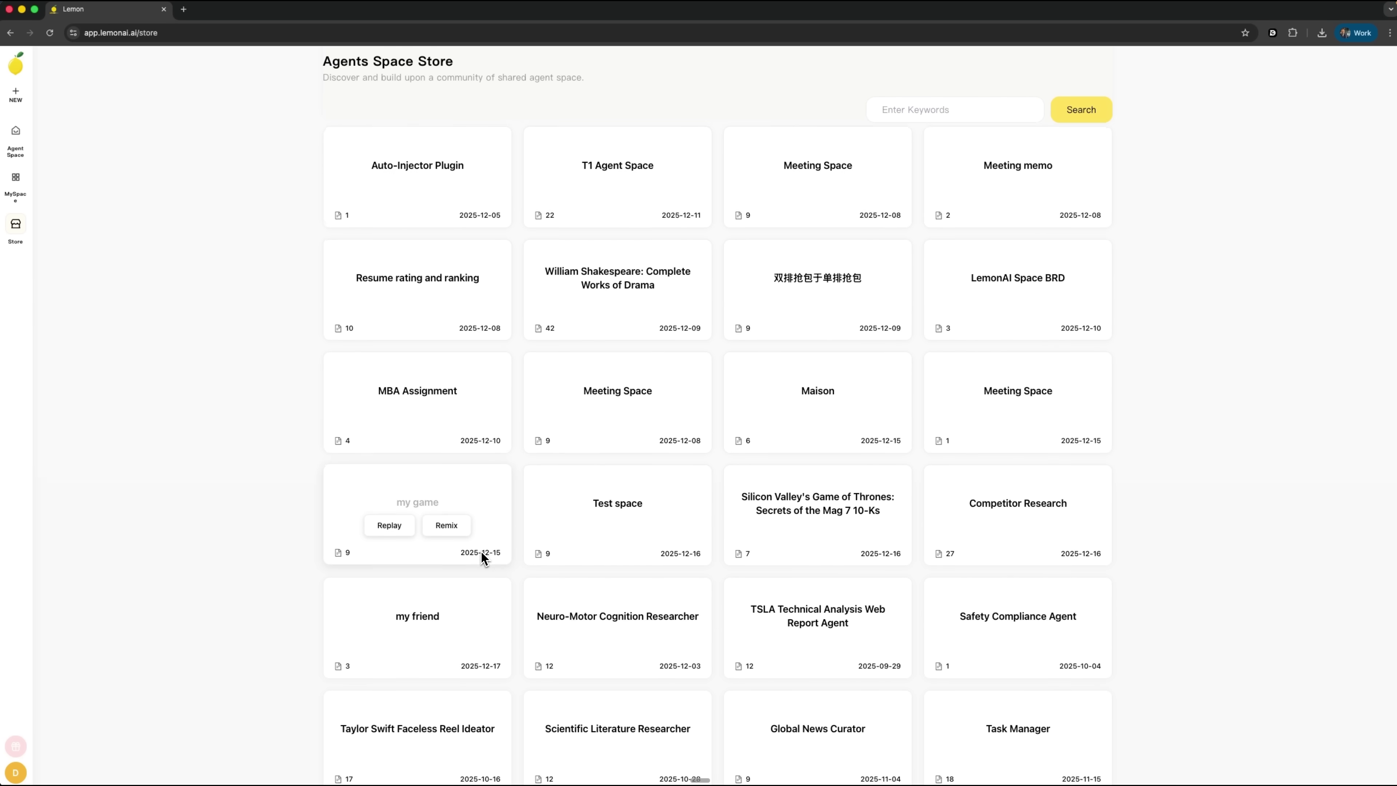
scroll(481, 556, down, 3)
scroll(483, 551, down, 4)
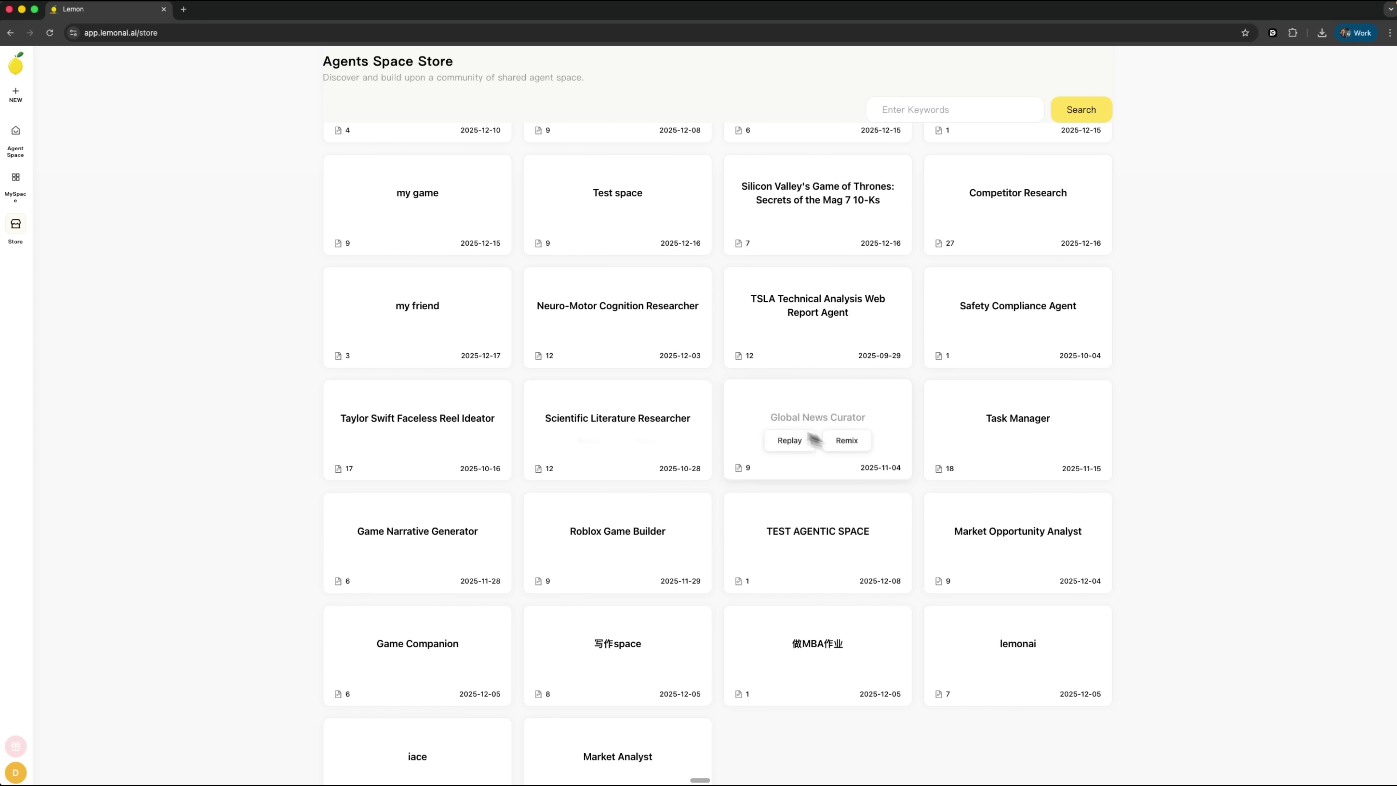
scroll(788, 534, down, 2)
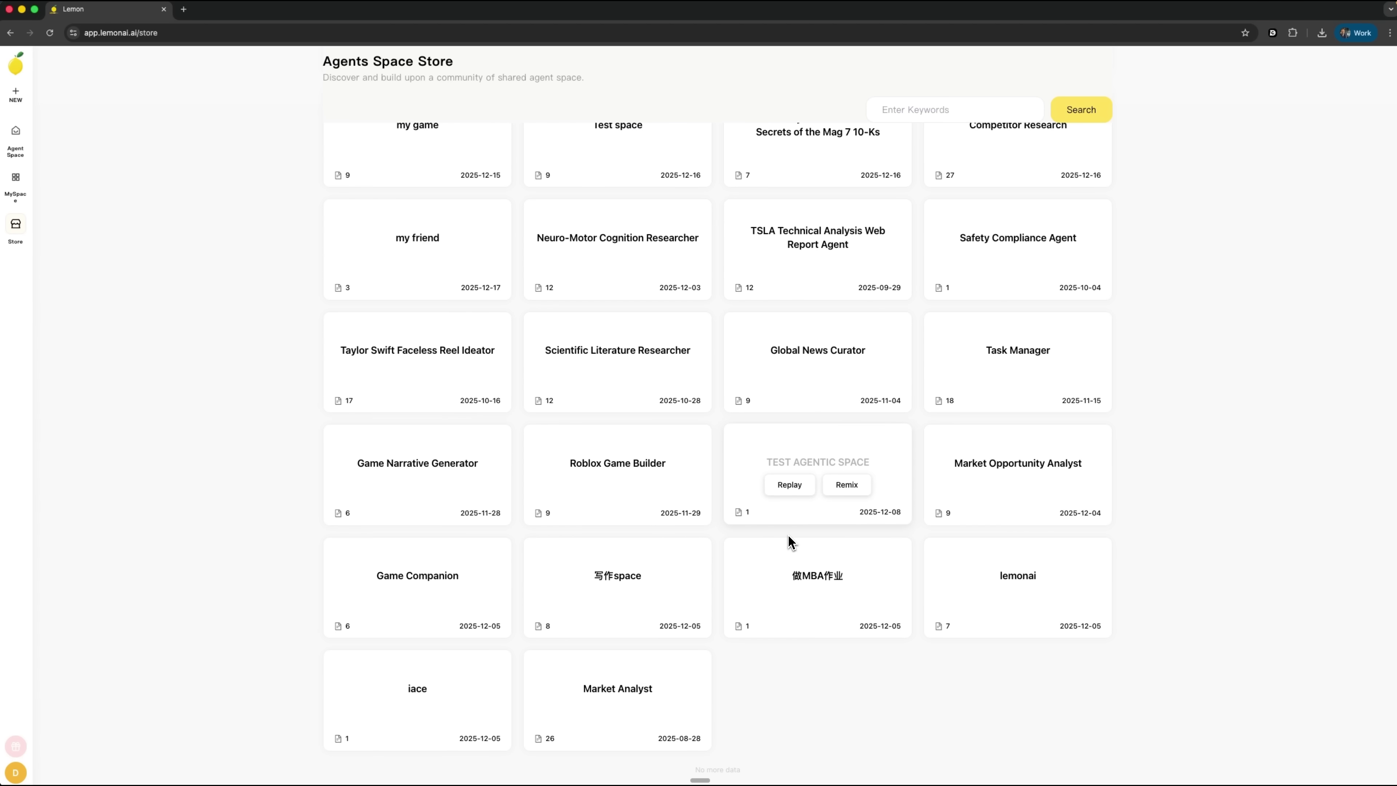
scroll(810, 495, up, 4)
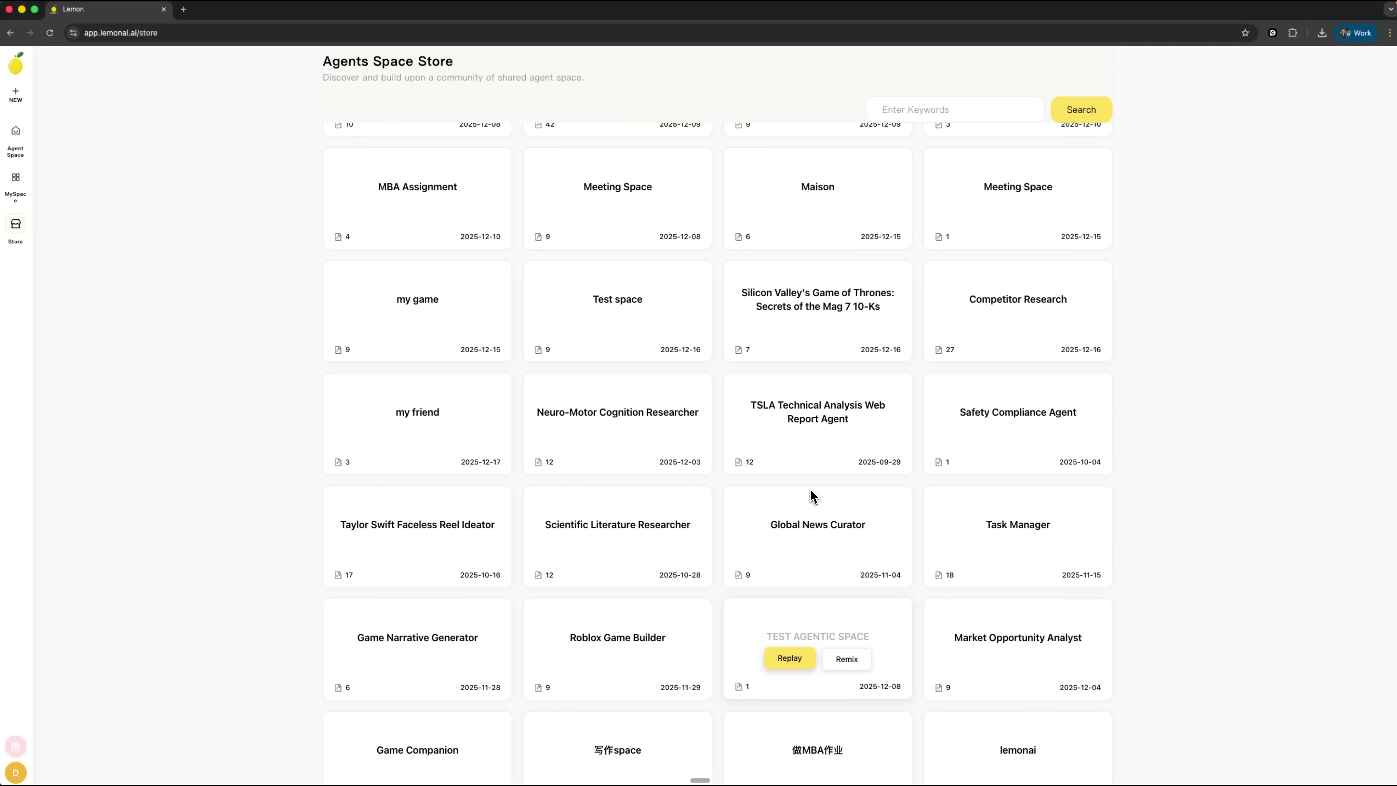
scroll(811, 496, up, 8)
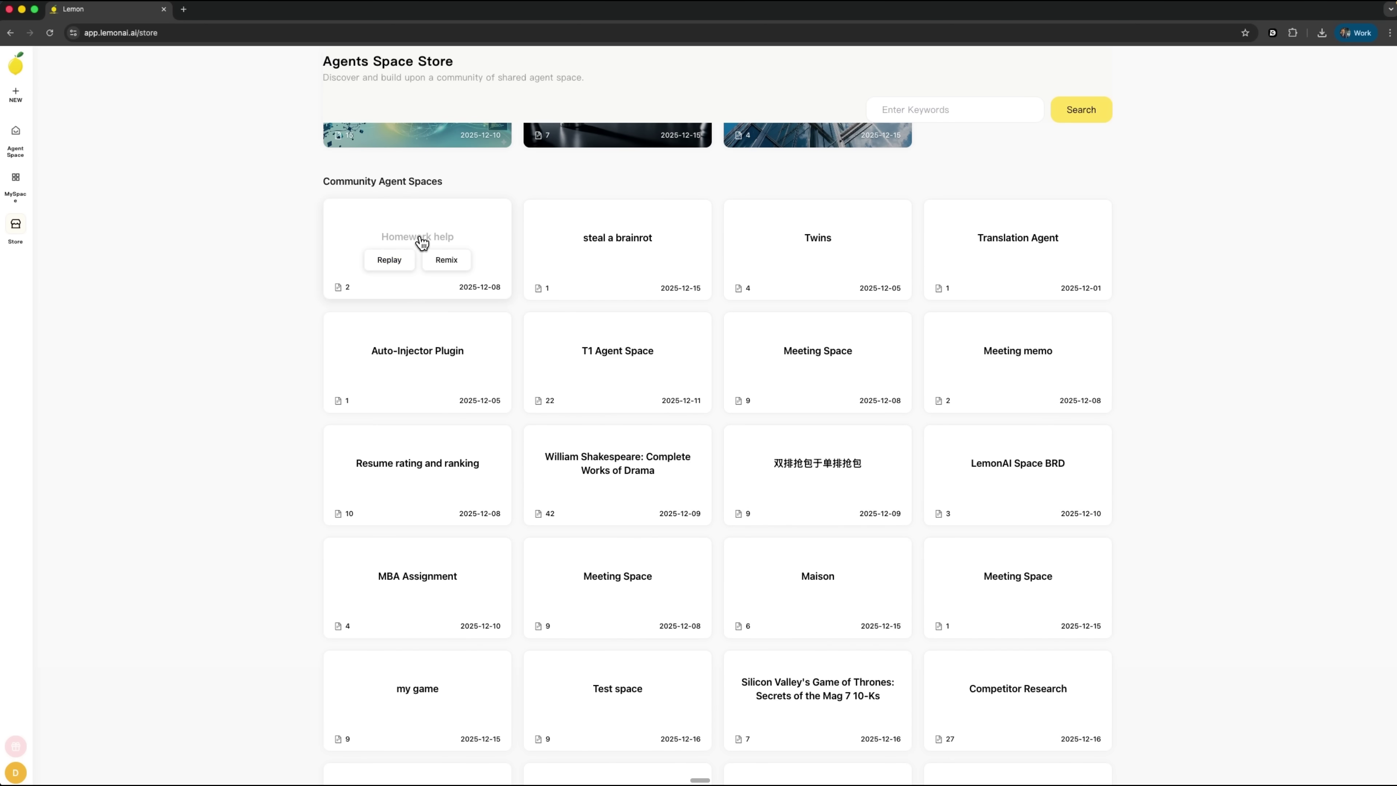
Step: Look through the Homework help space's Source tab and its Problem Solving conversation
click(419, 240)
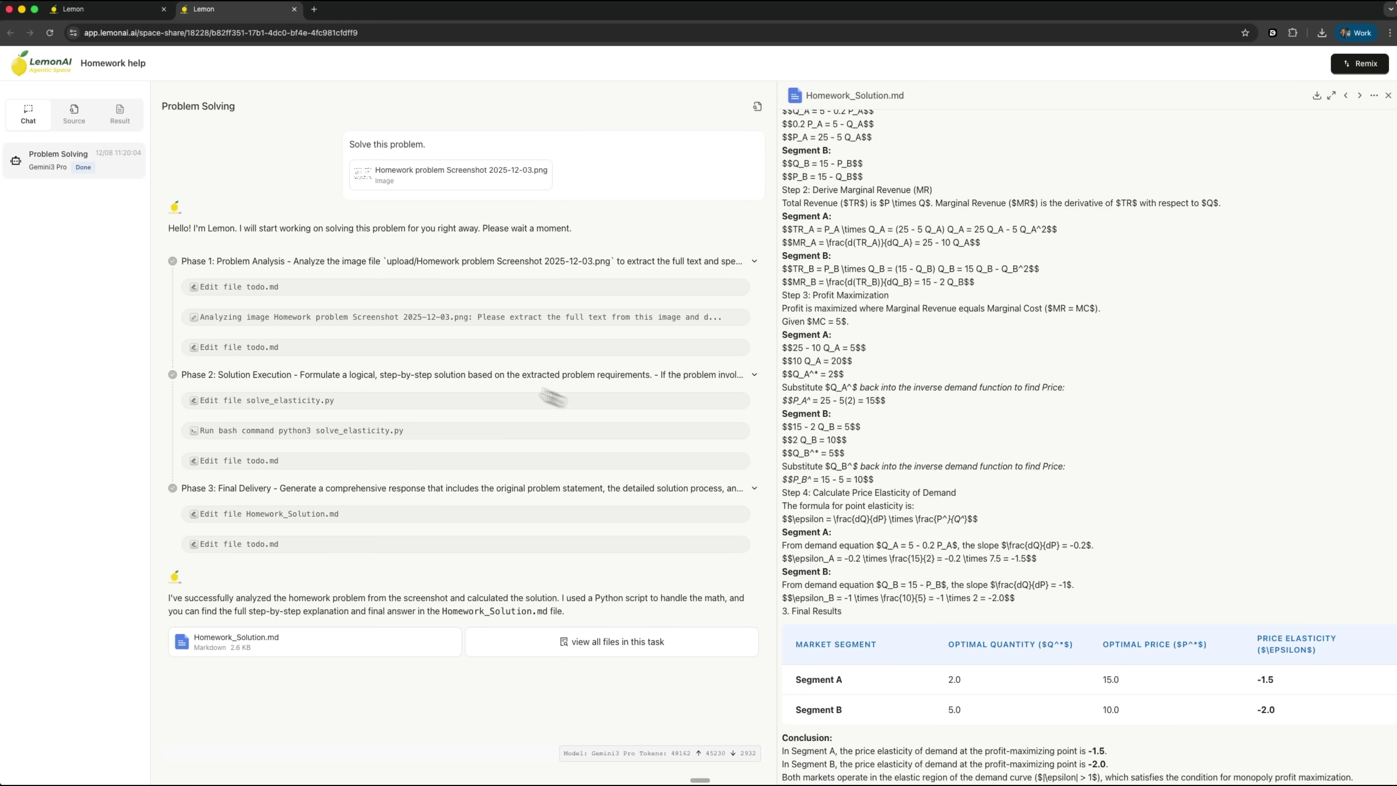
click(75, 119)
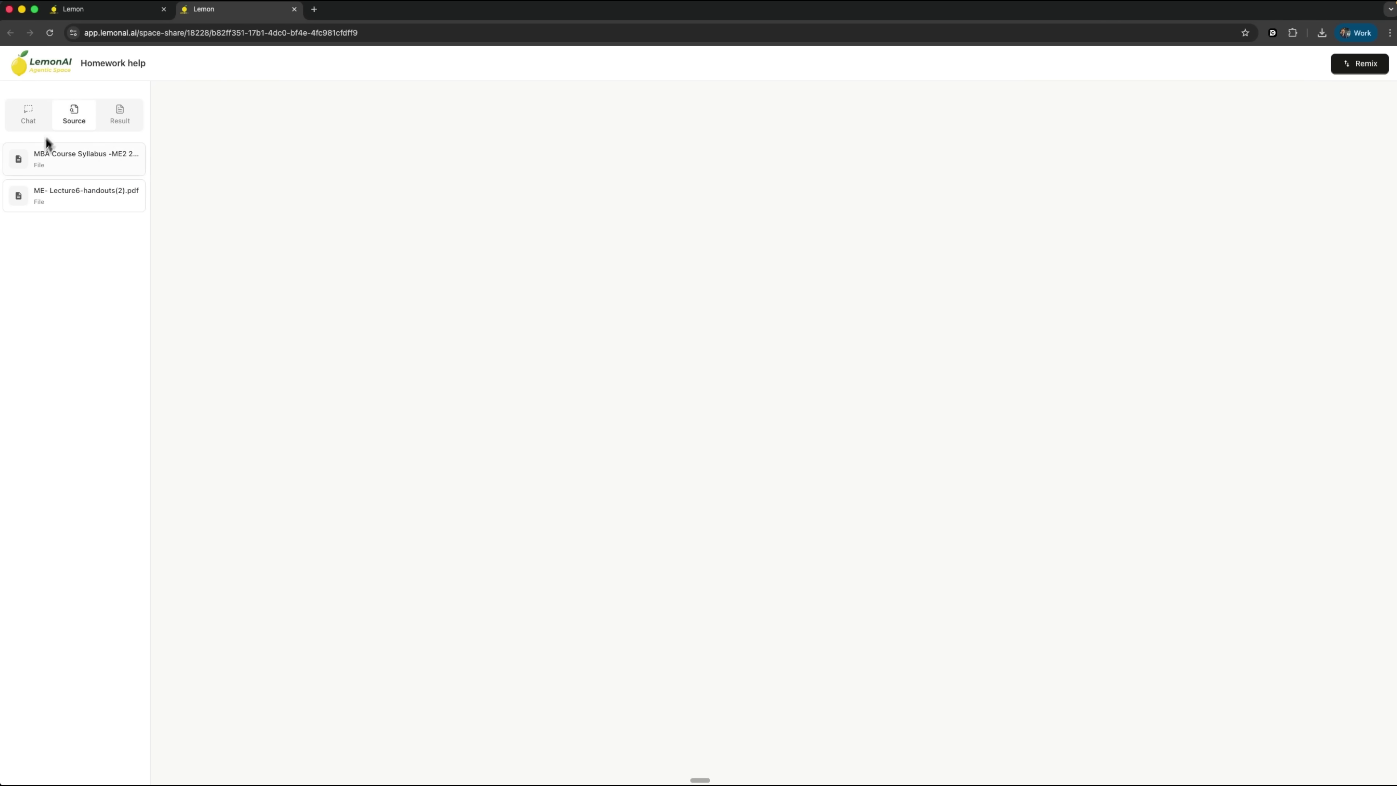
click(80, 168)
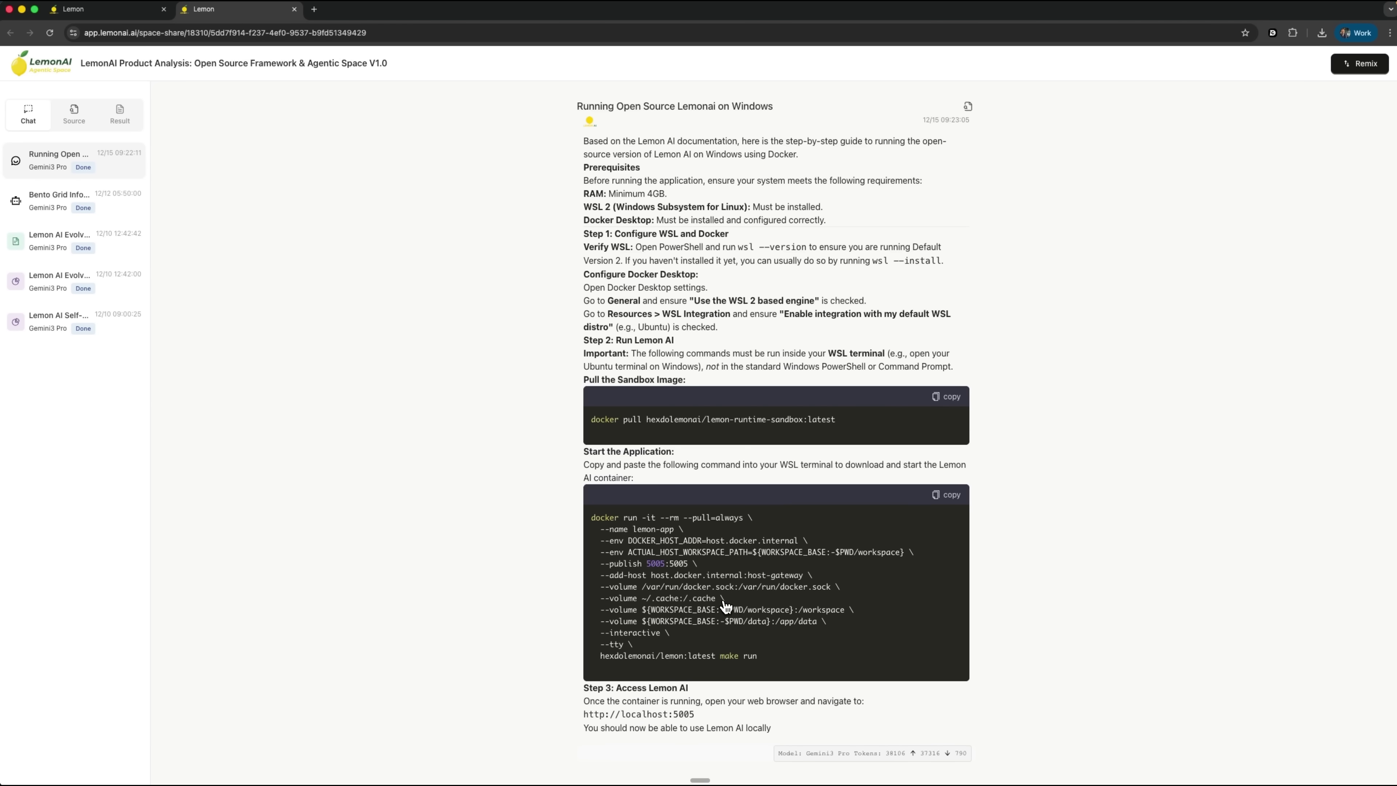
scroll(727, 605, up, 2)
scroll(727, 605, down, 2)
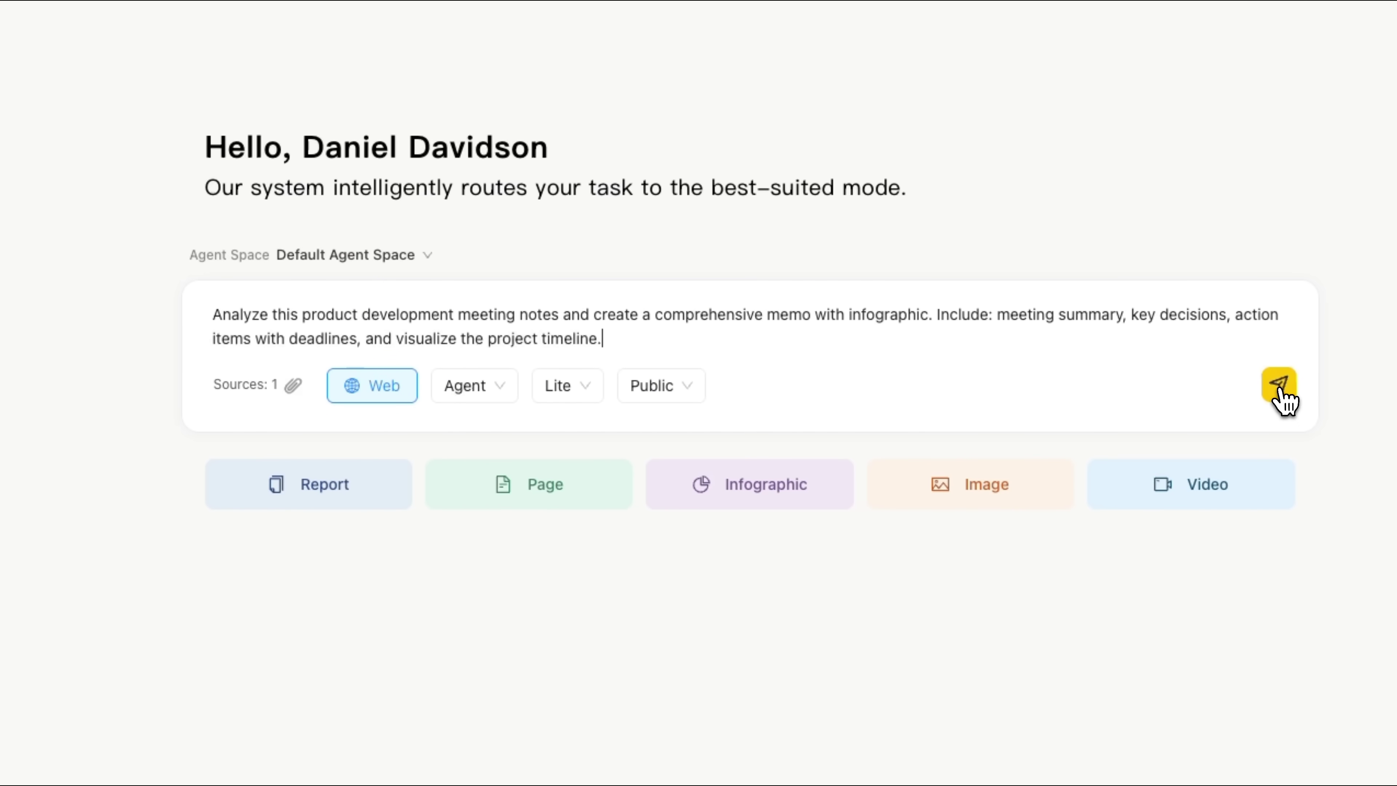
Step: Send the memo request covering decisions, action items and a project timeline infographic
click(1279, 385)
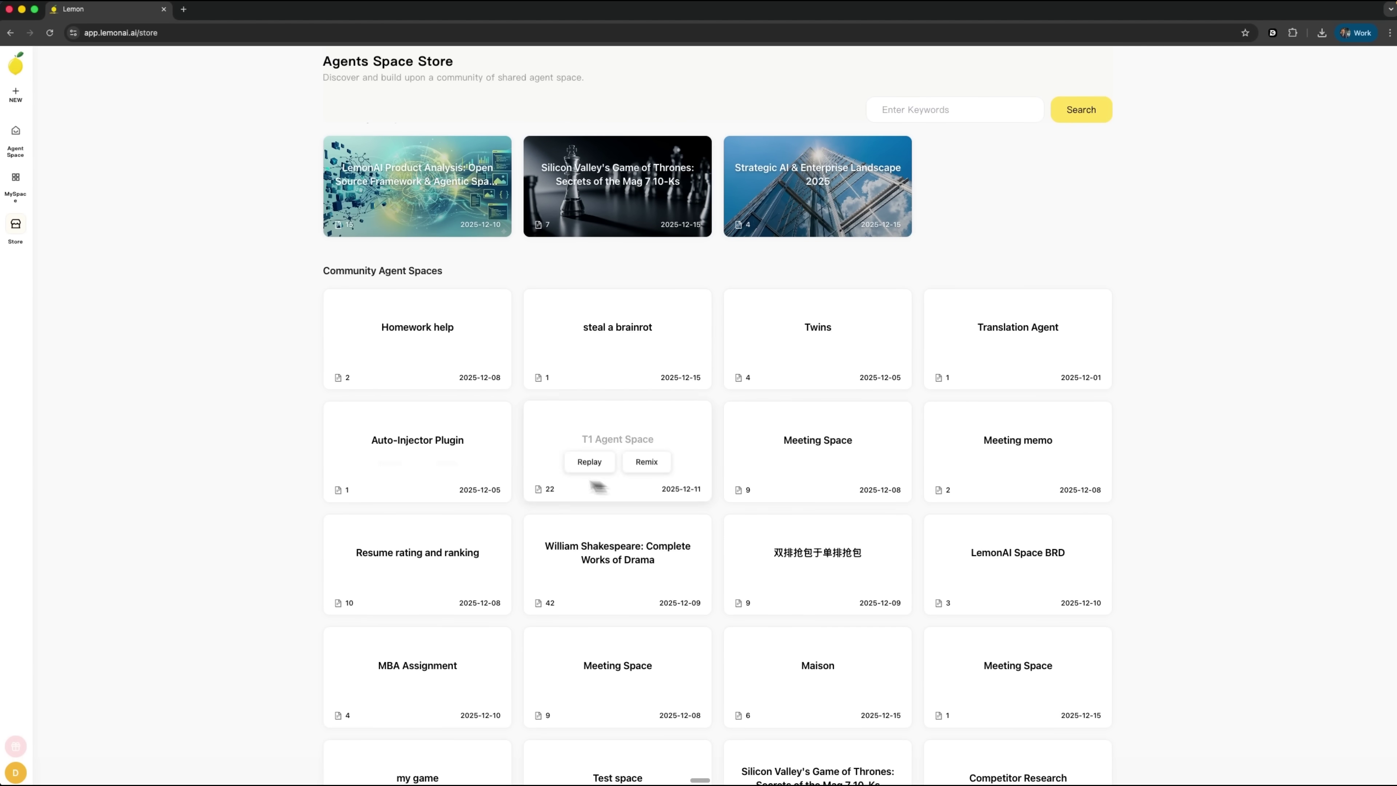
scroll(478, 553, down, 5)
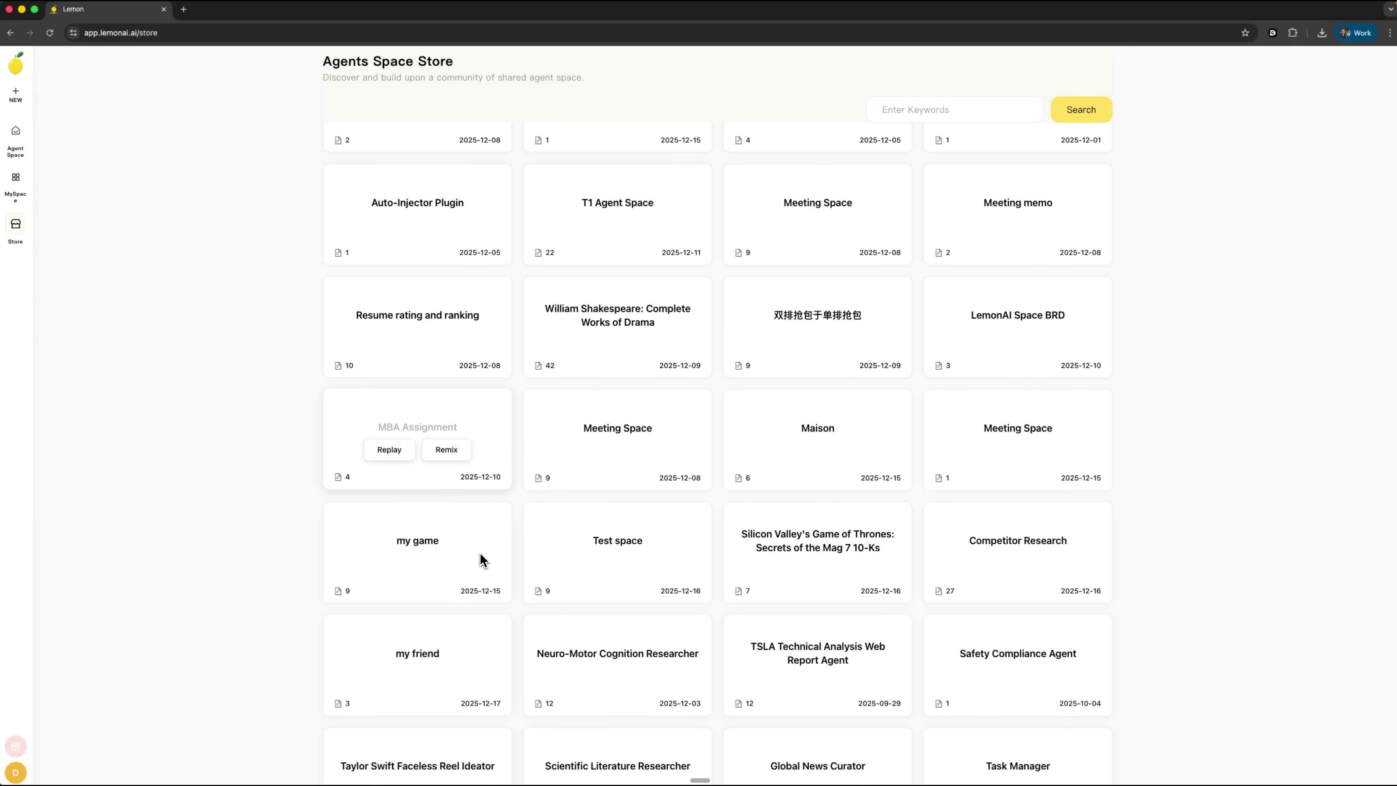
scroll(481, 557, down, 1)
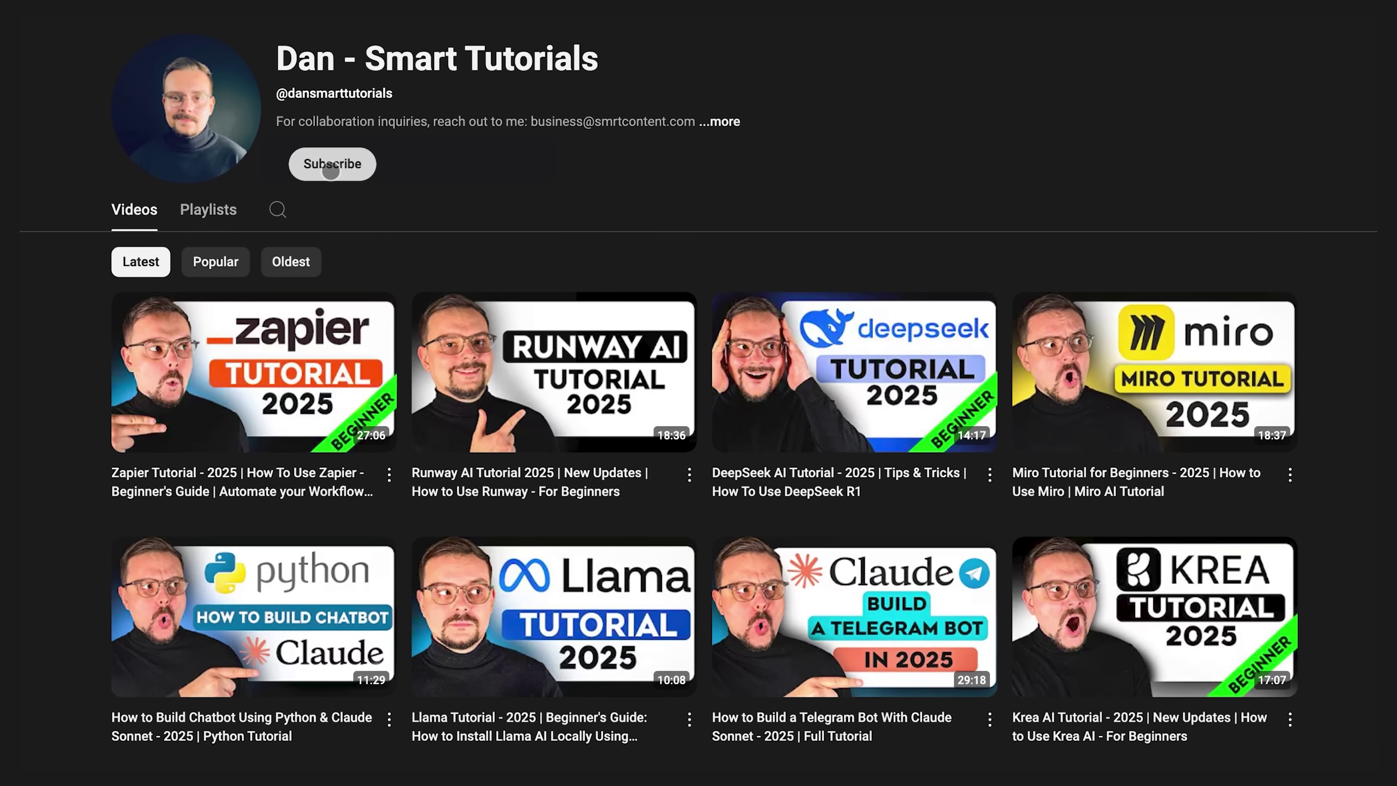
Step: Subscribe to the tutorials channel and set its notification bell to All
click(331, 171)
click(409, 168)
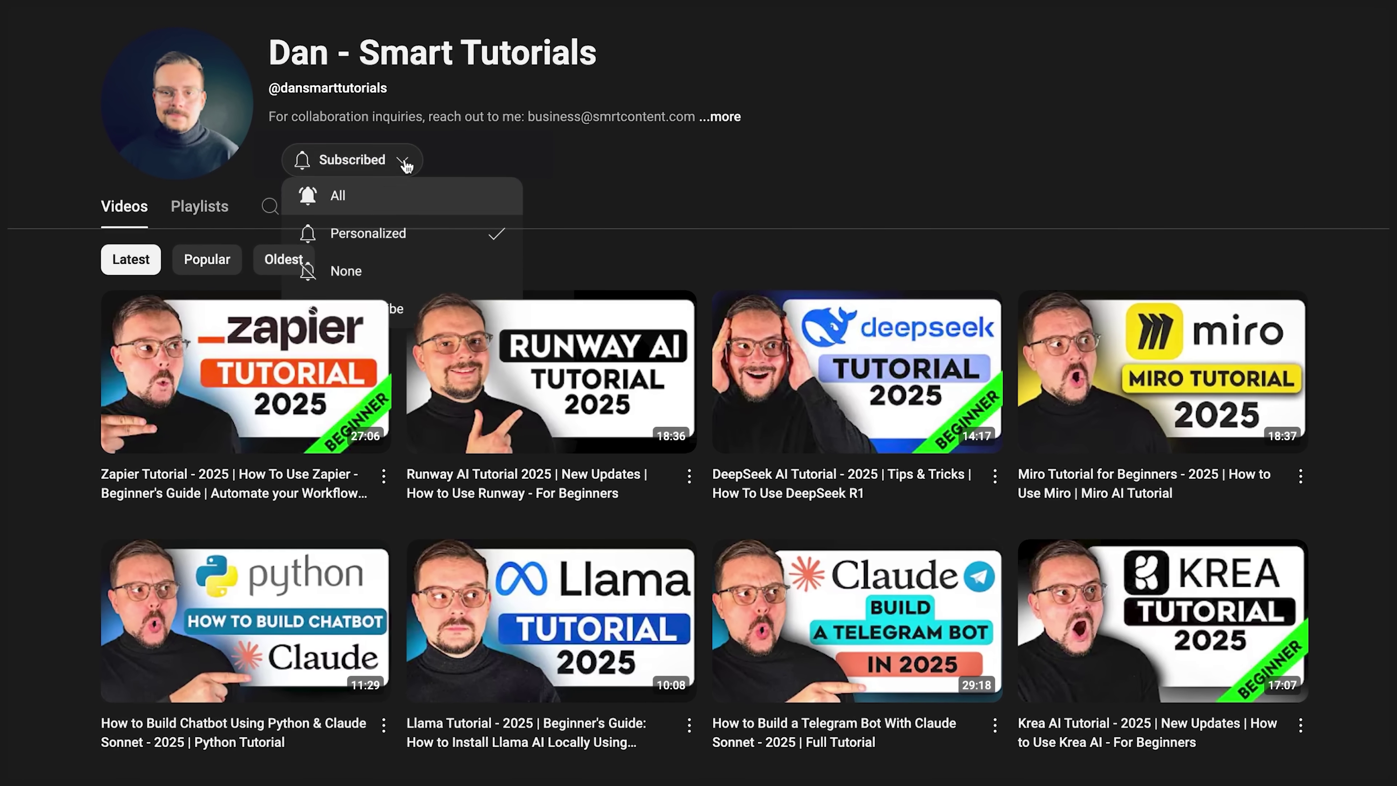
click(325, 195)
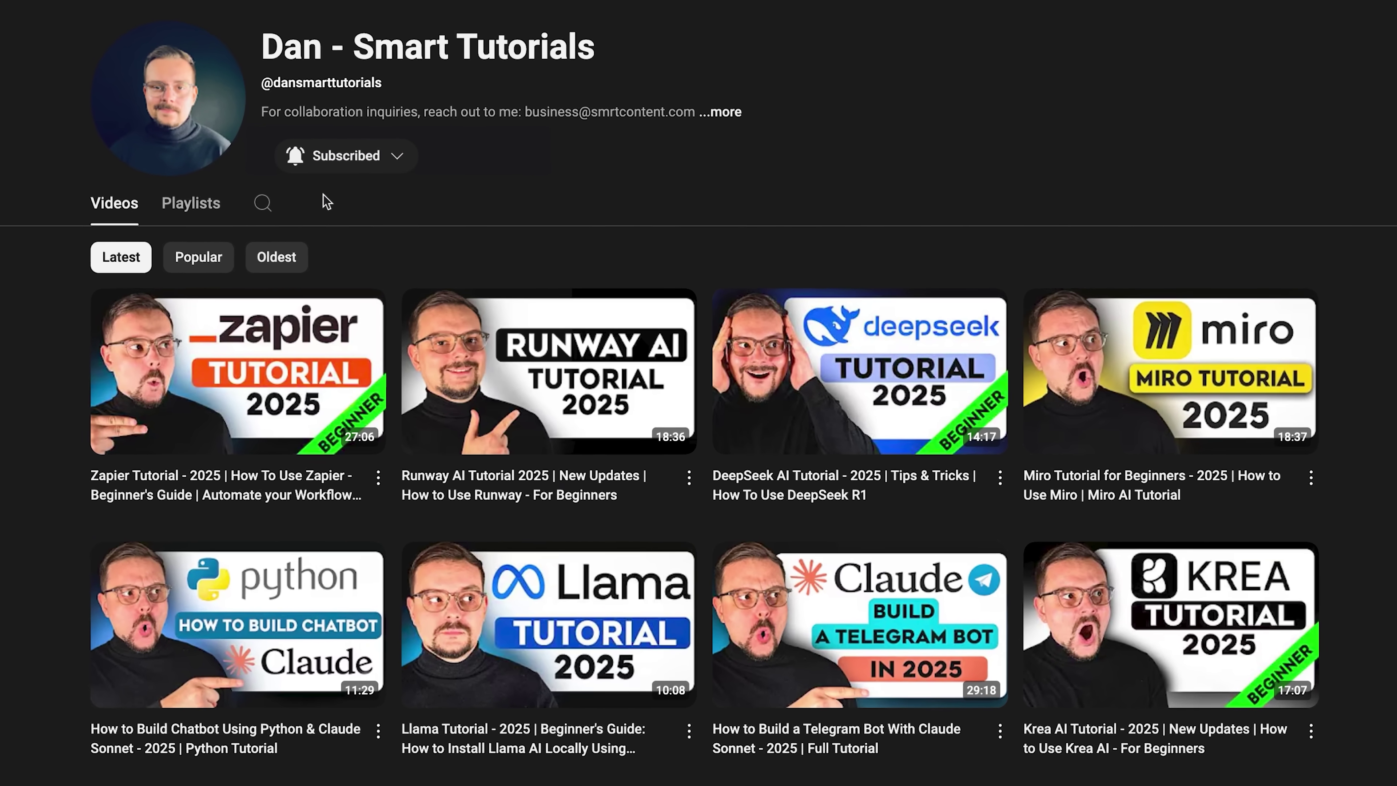